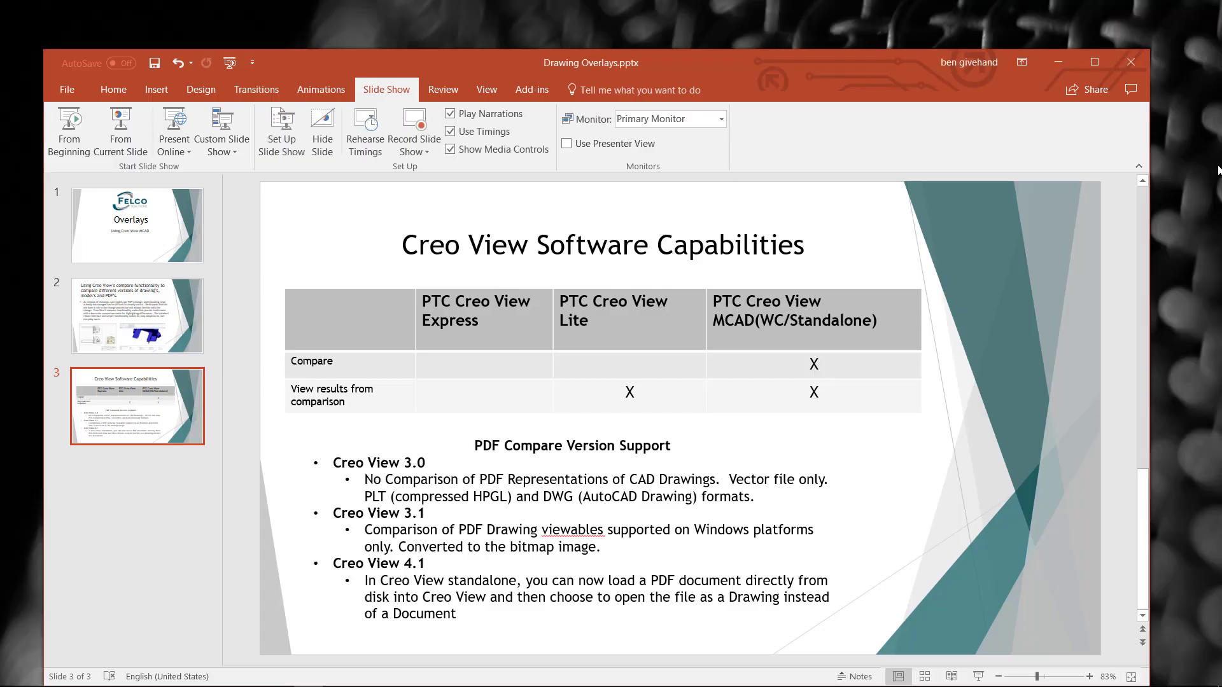
- Switch from the presentation to the Windchill home page and search all contexts for chainsaw*
click(1064, 55)
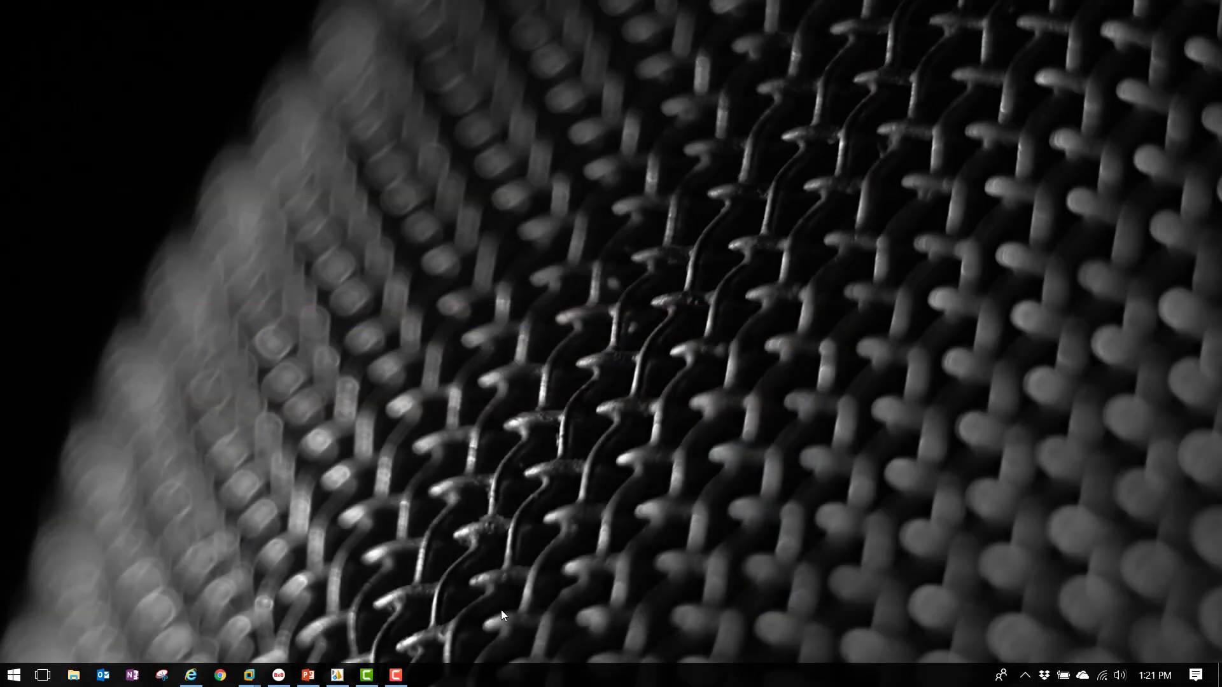
click(191, 675)
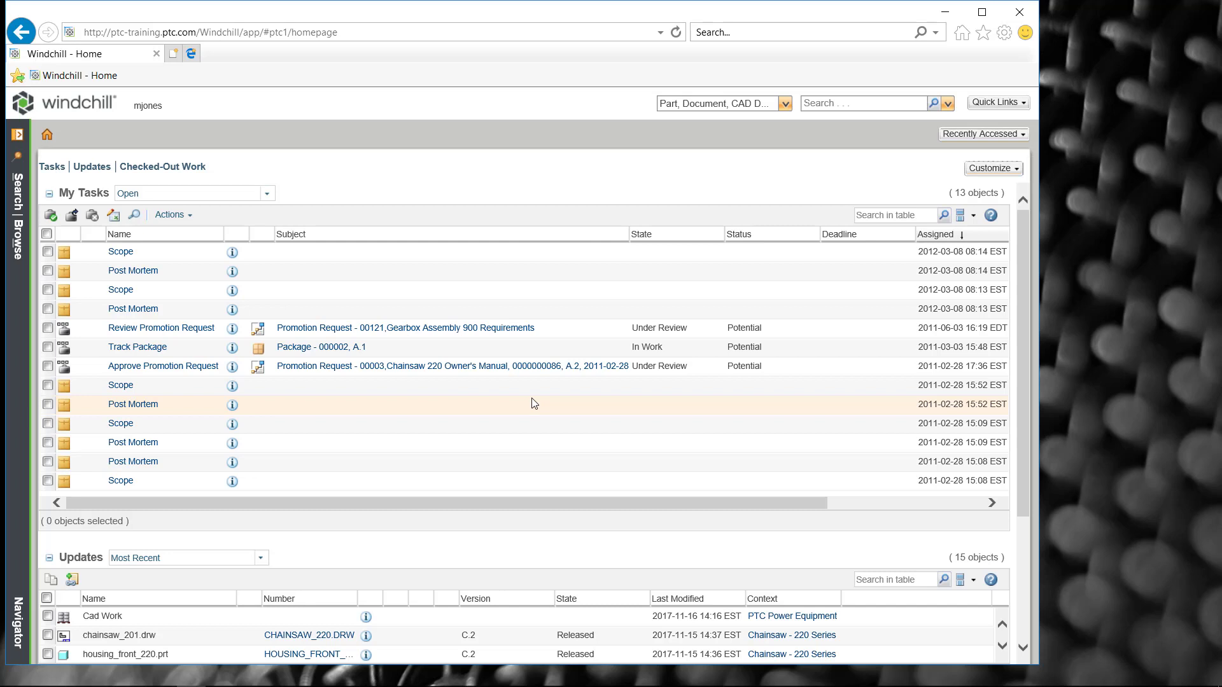
click(981, 14)
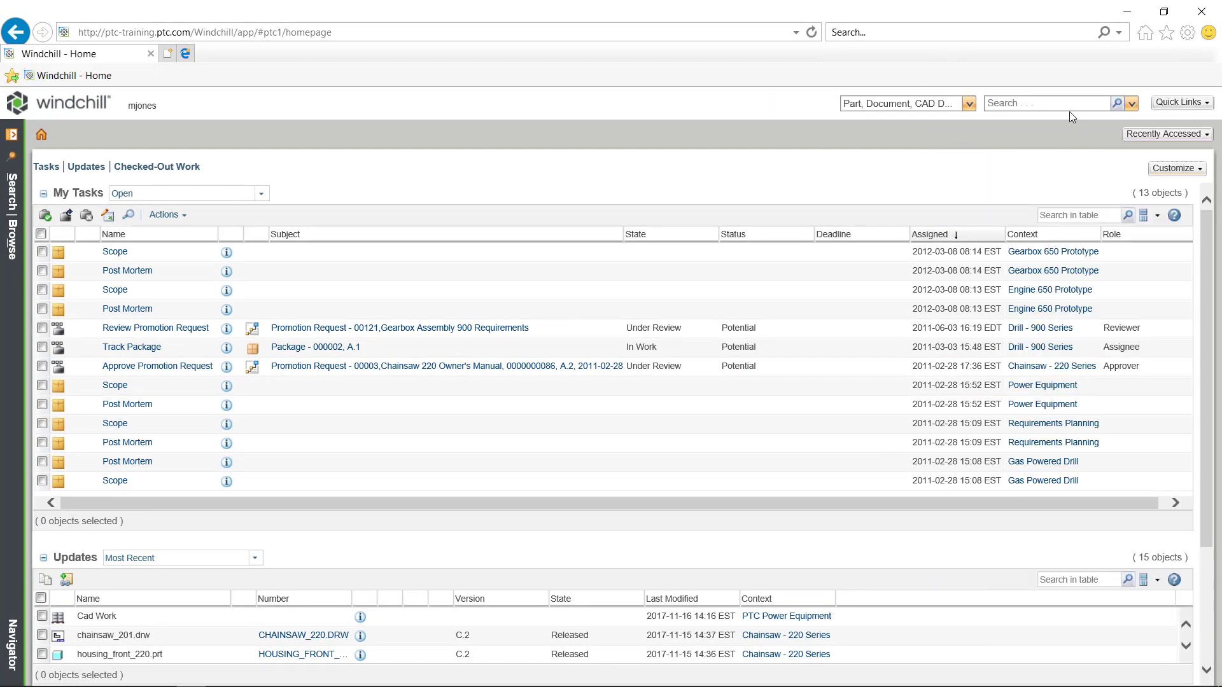
click(1069, 102)
text(chainsaw*)
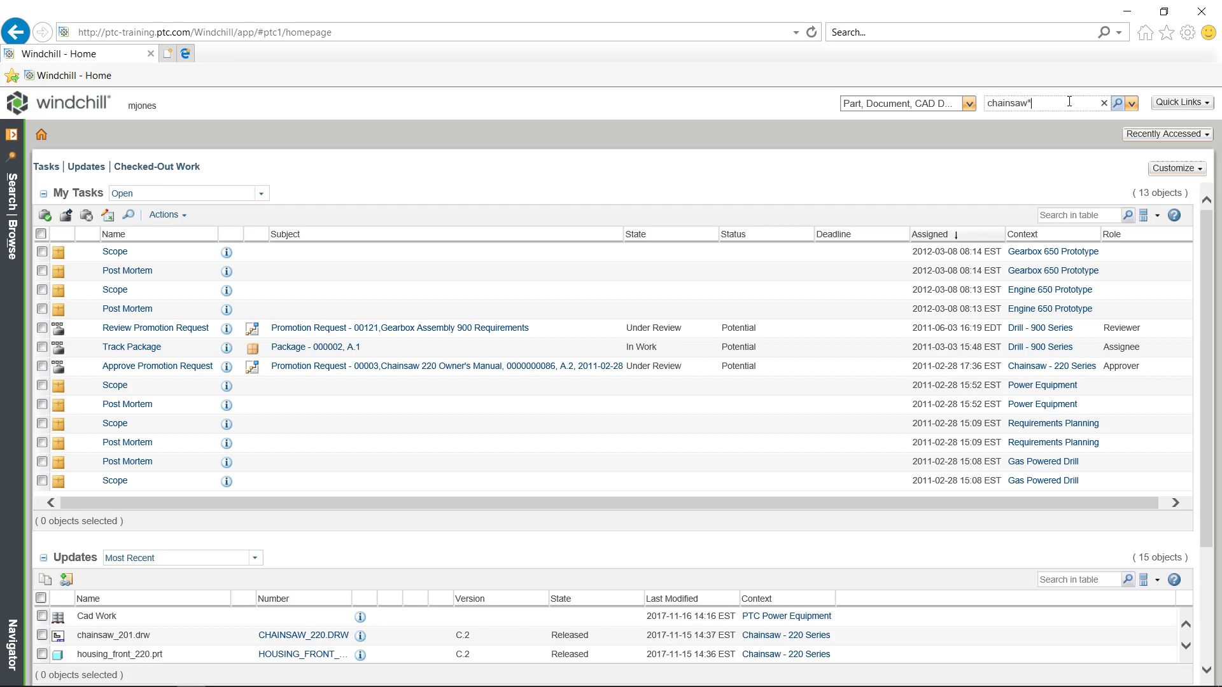
key(Return)
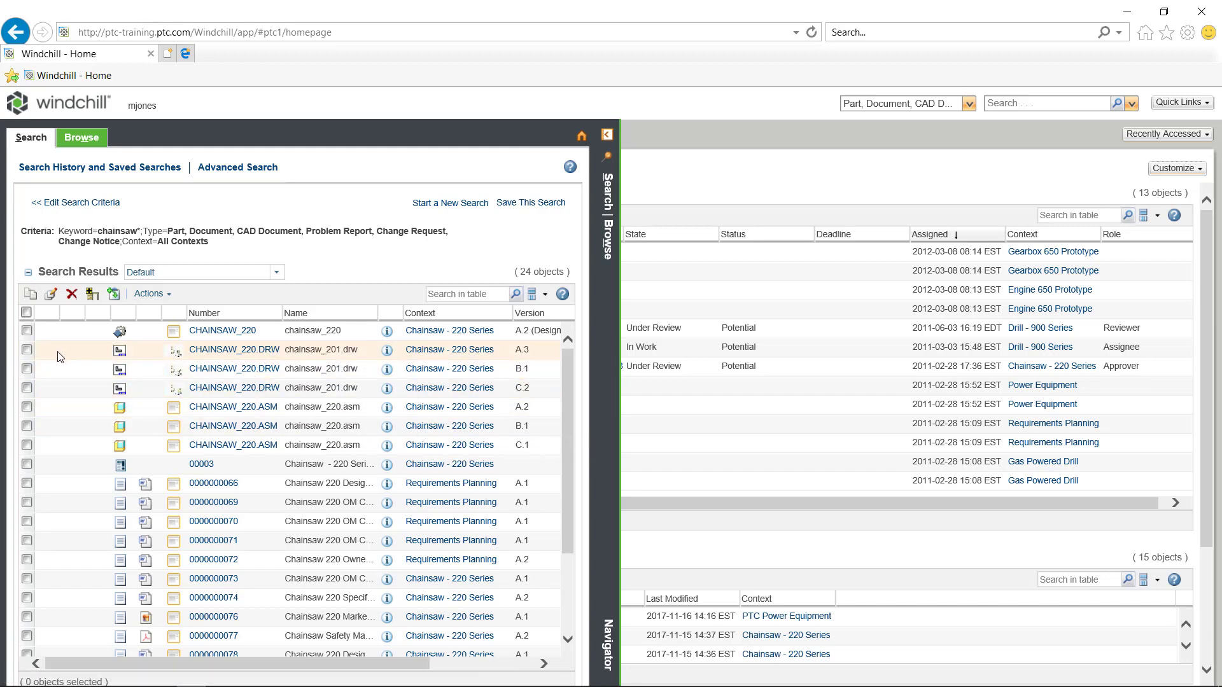
- Copy versions B.1 and C.2 of the chainsaw_201.drw drawing to the Windchill clipboard, accepting the newer version as well
click(27, 369)
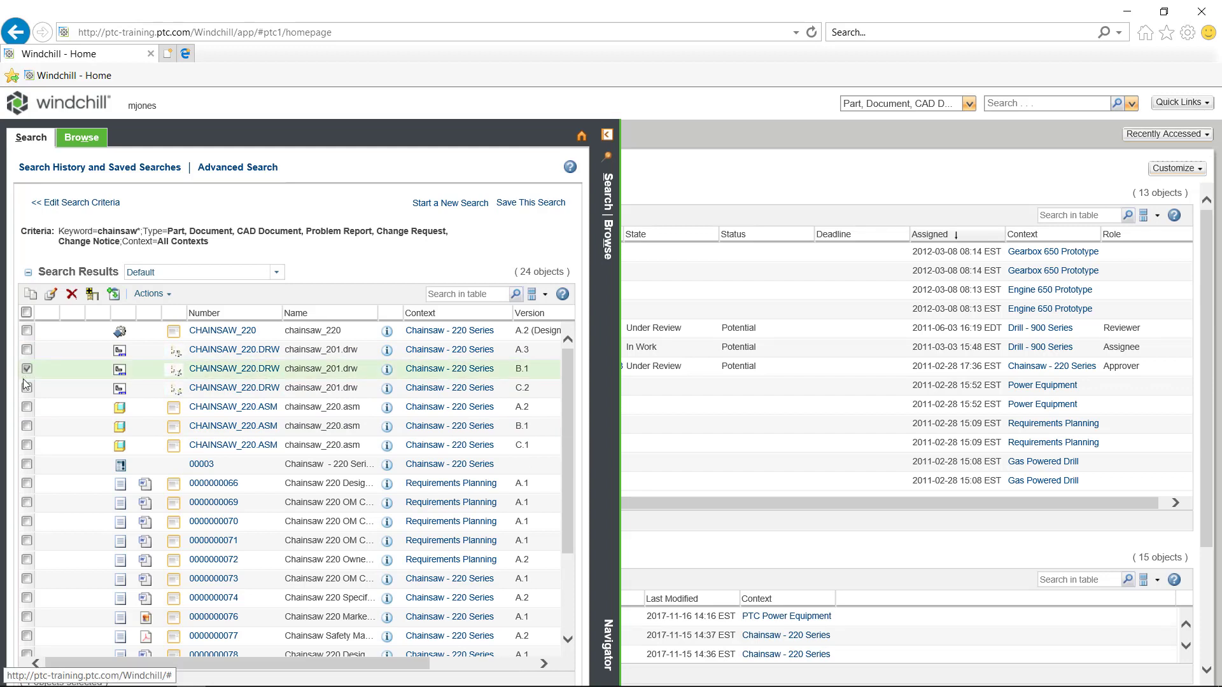
click(27, 387)
right_click(46, 388)
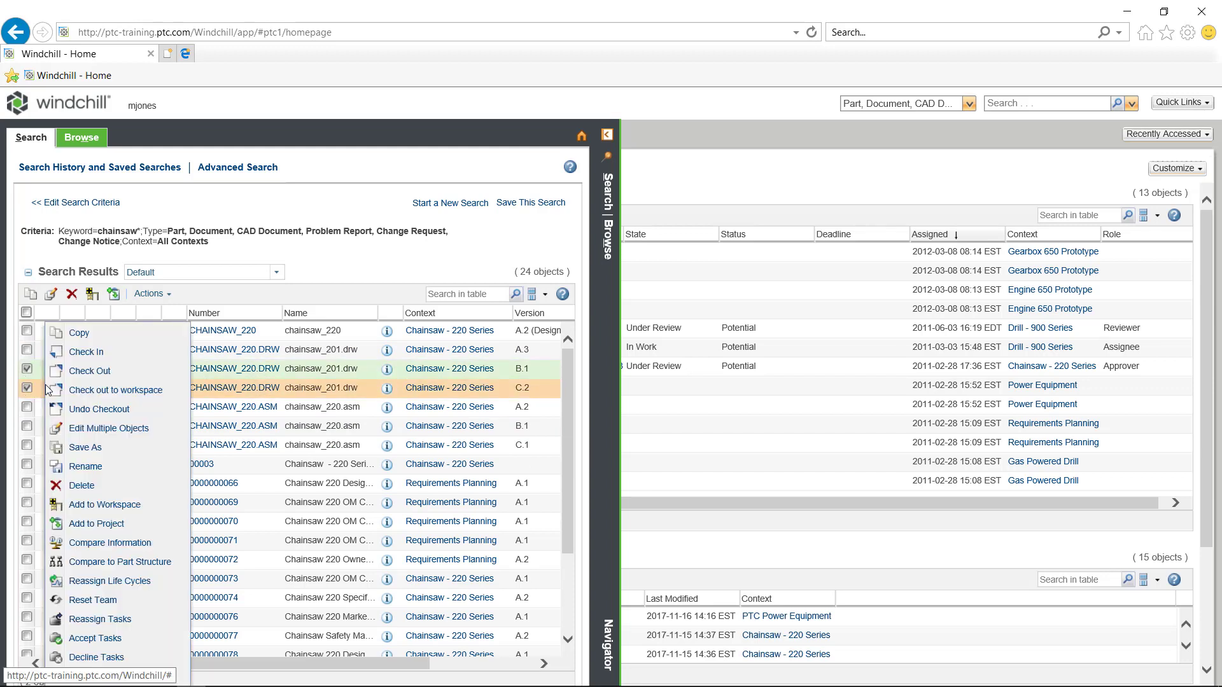
click(79, 340)
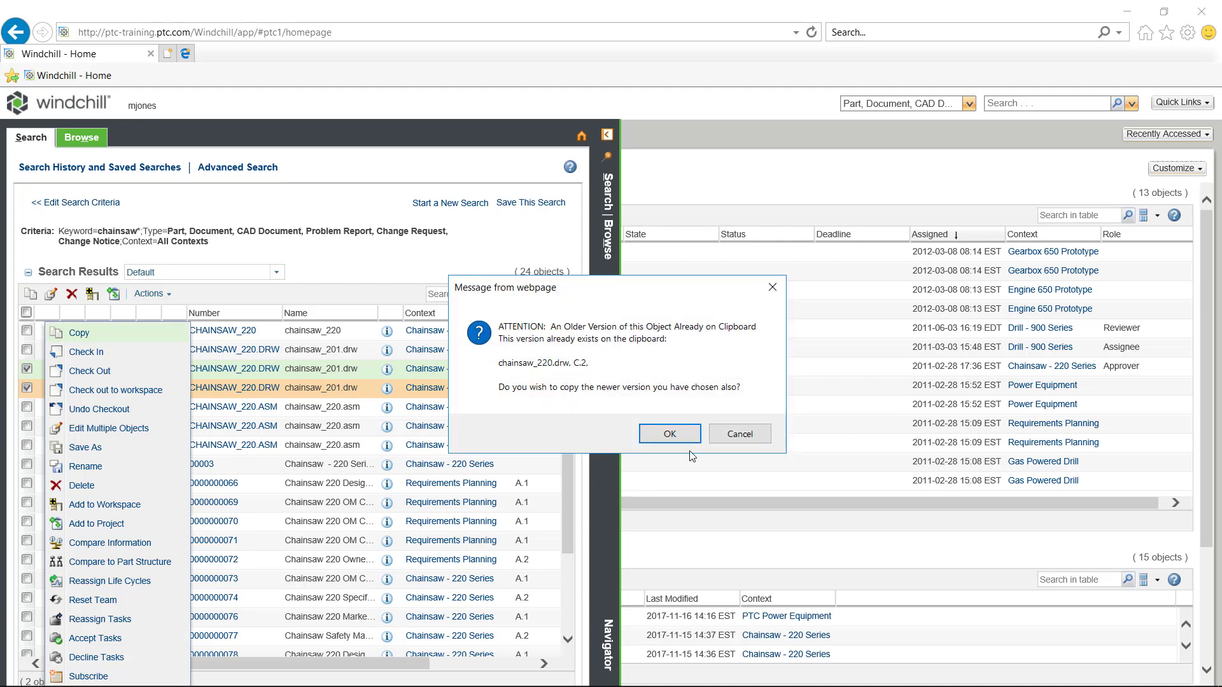
click(680, 437)
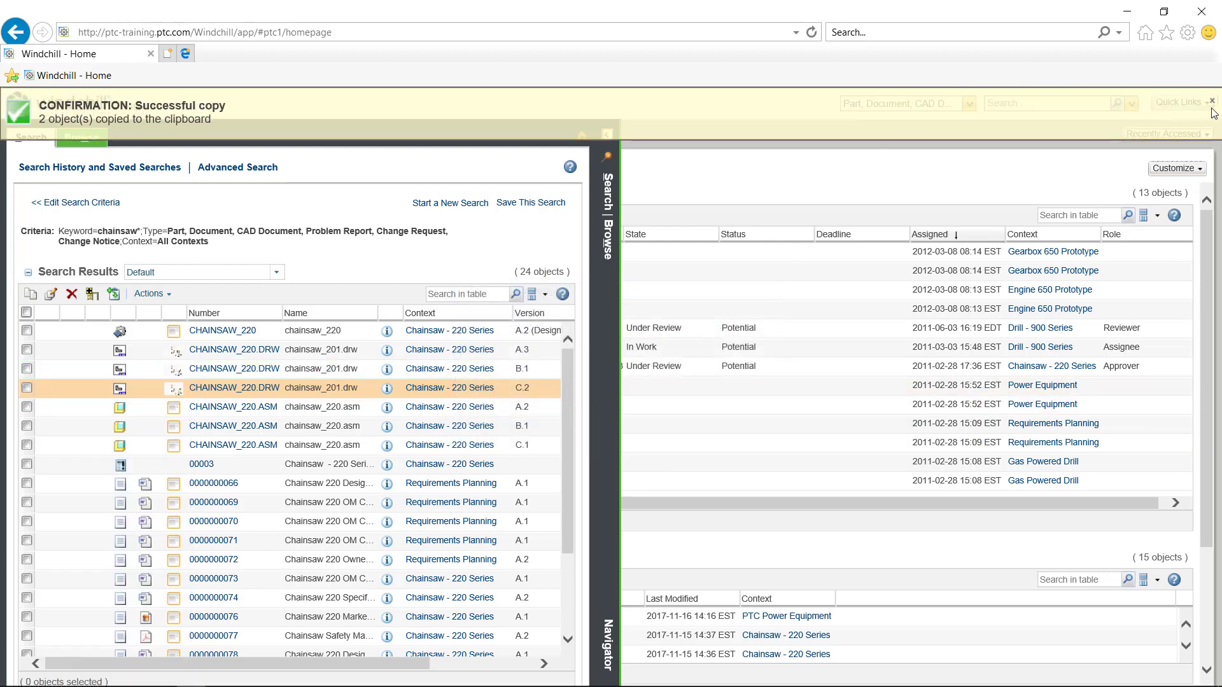
click(1212, 101)
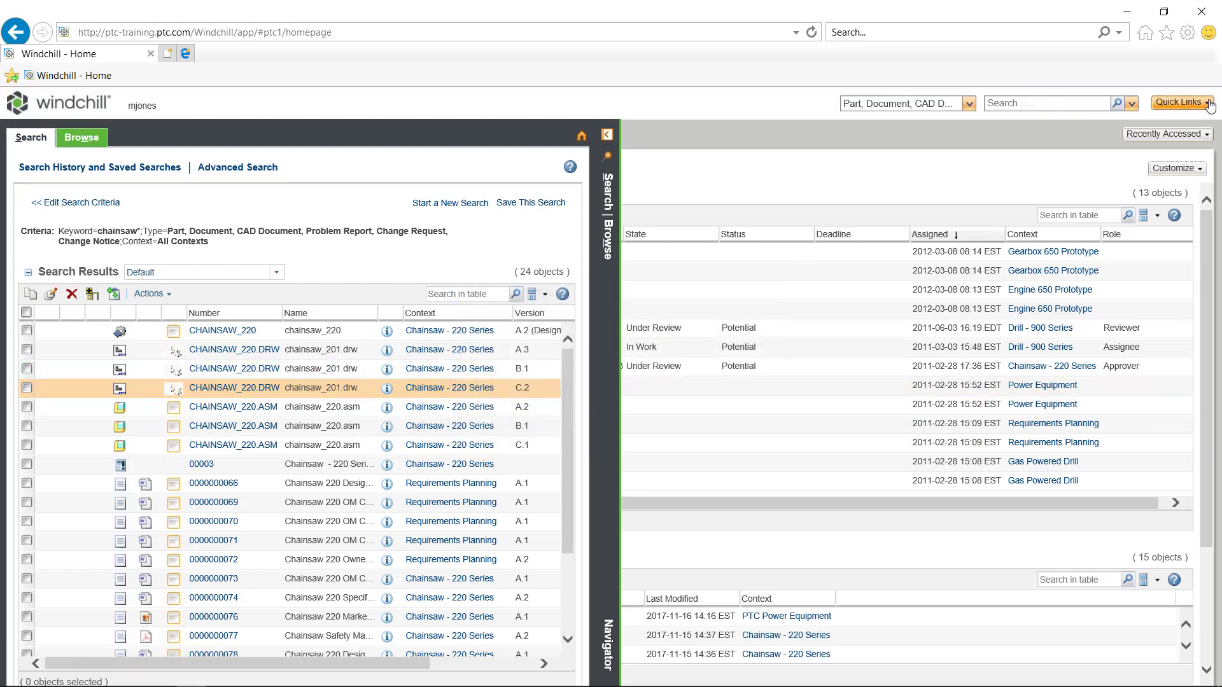
- Open both drawing versions from the Windchill clipboard in Creo View and switch to Creo View
click(1207, 105)
click(1139, 167)
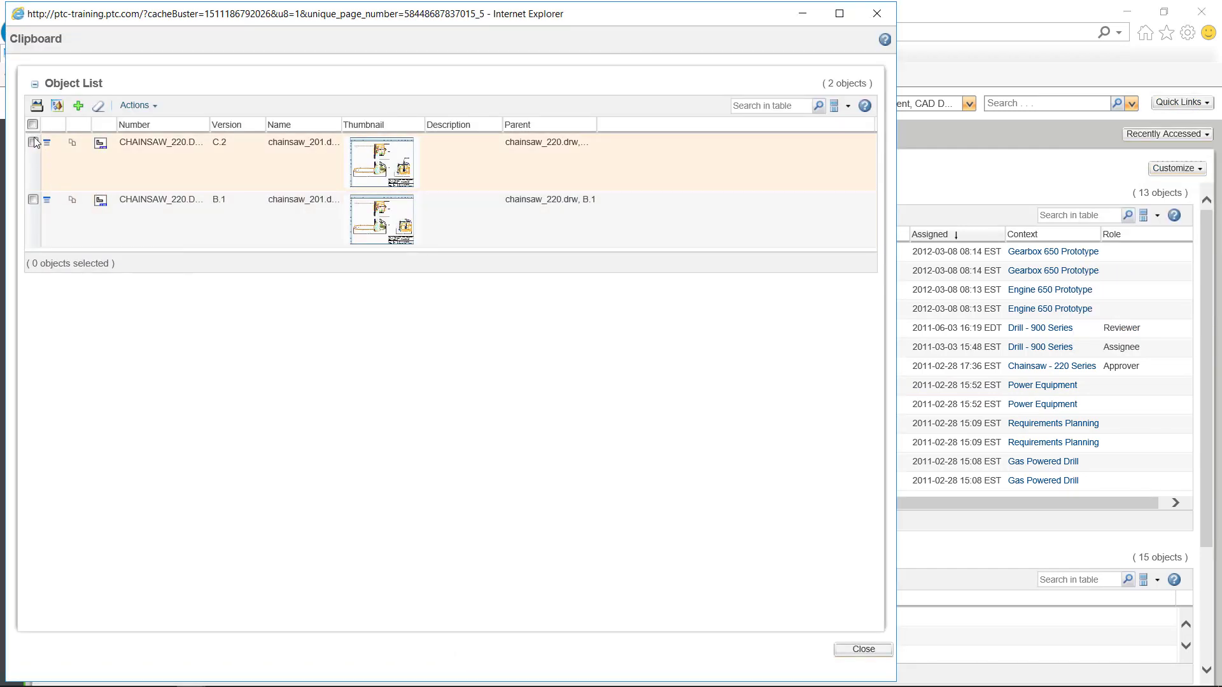
click(34, 124)
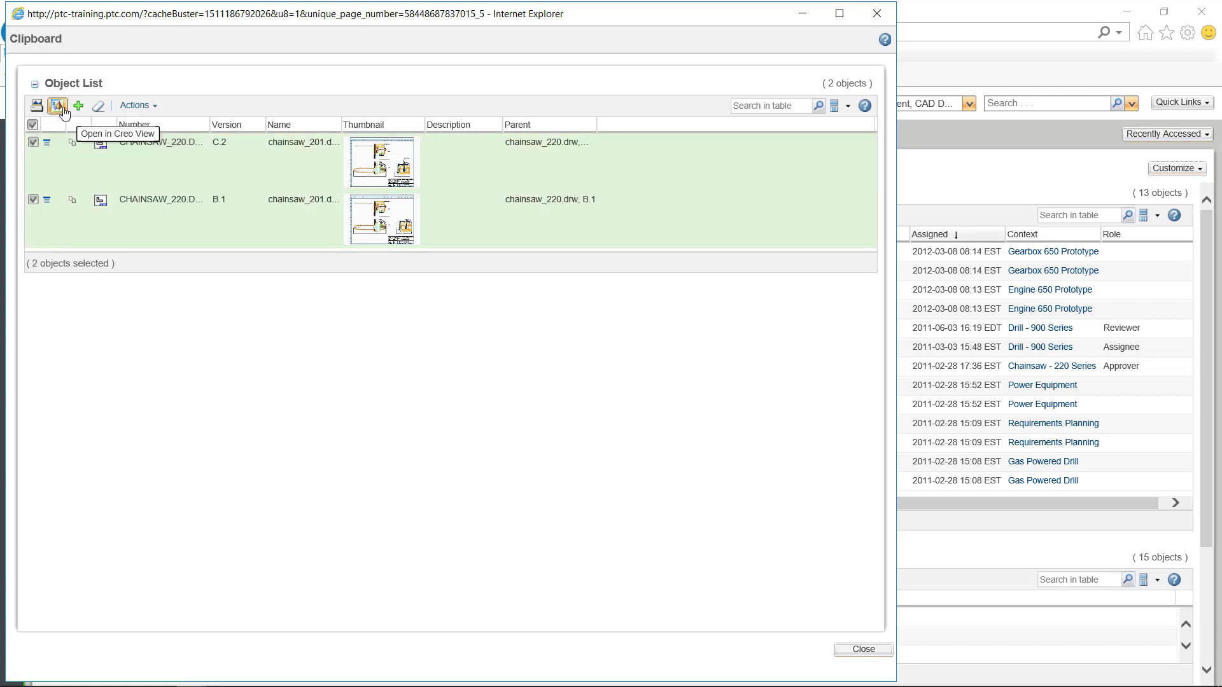
click(63, 110)
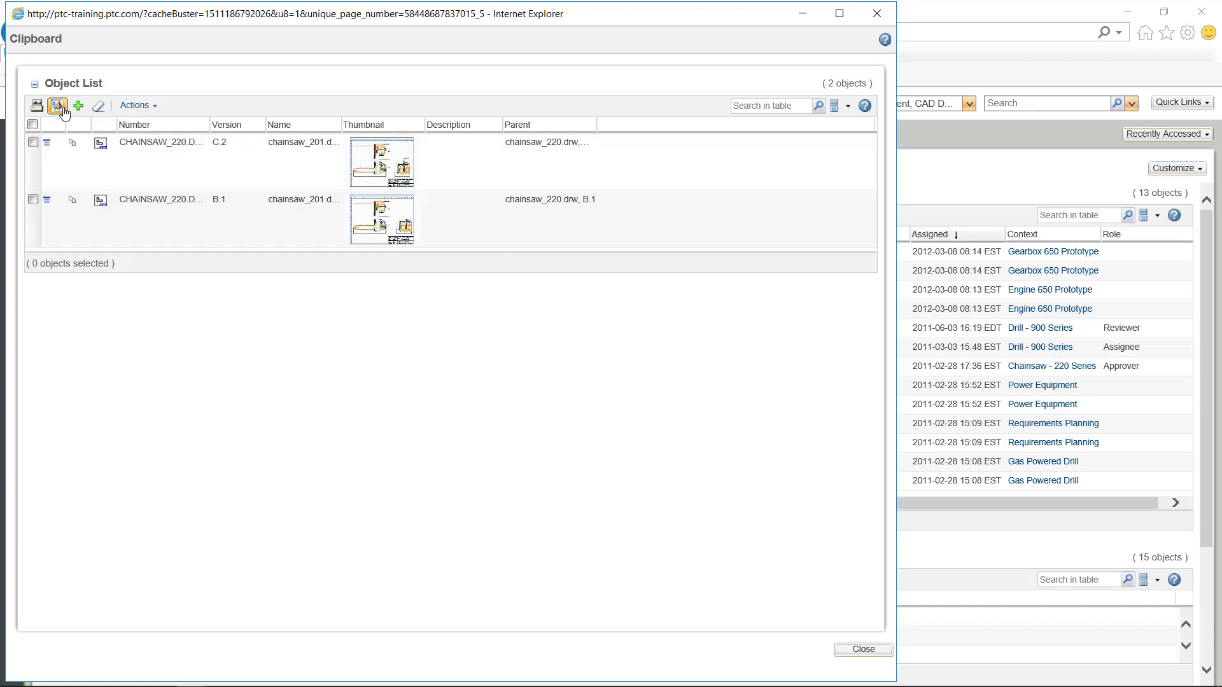
mouse_move(249, 683)
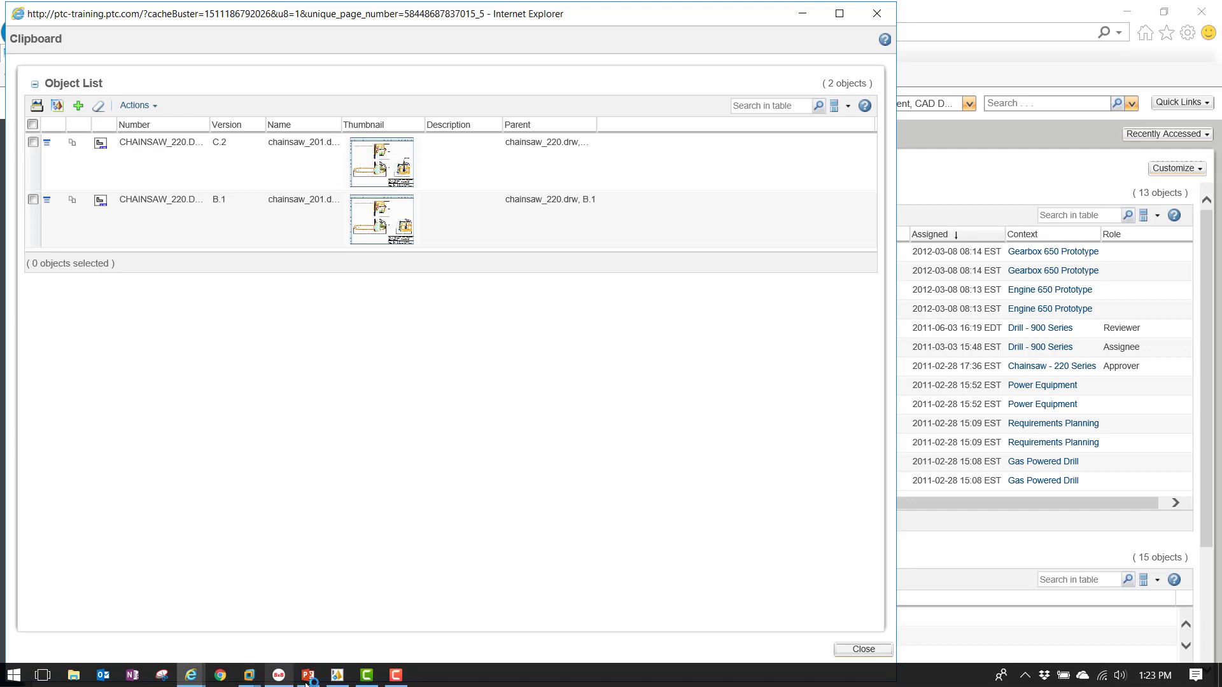
click(337, 679)
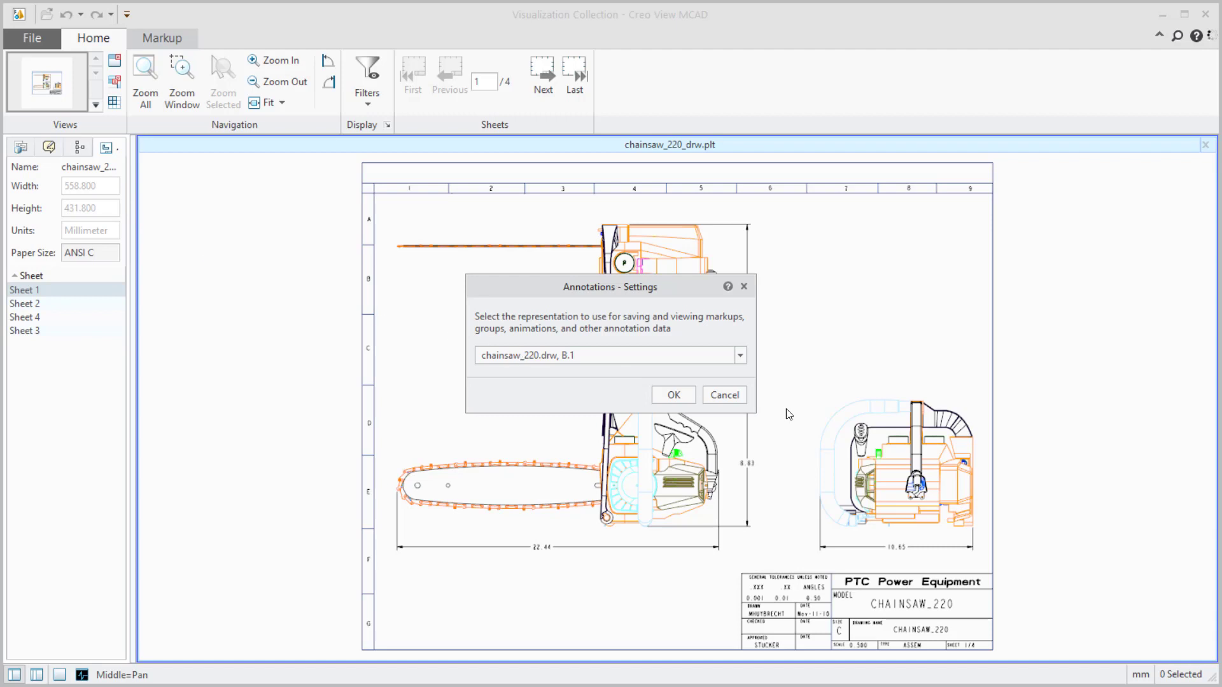
- Set chainsaw_220.drw, C.2 as the representation for saving and viewing annotations
click(733, 359)
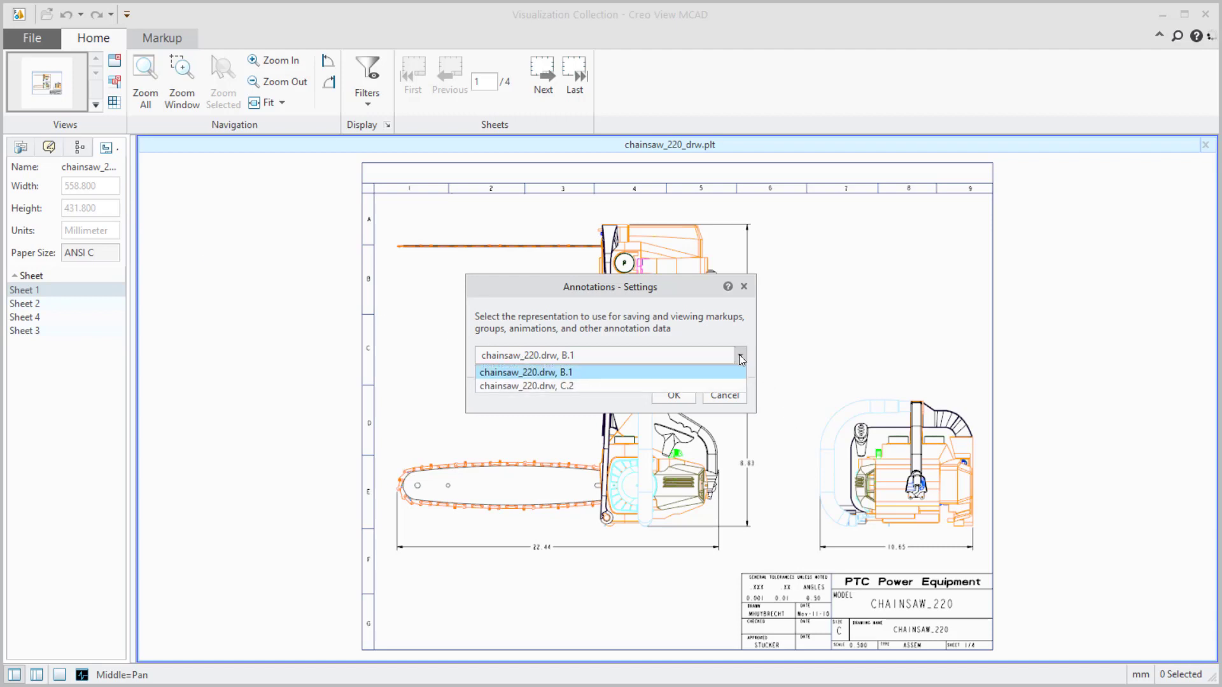
click(613, 384)
click(679, 399)
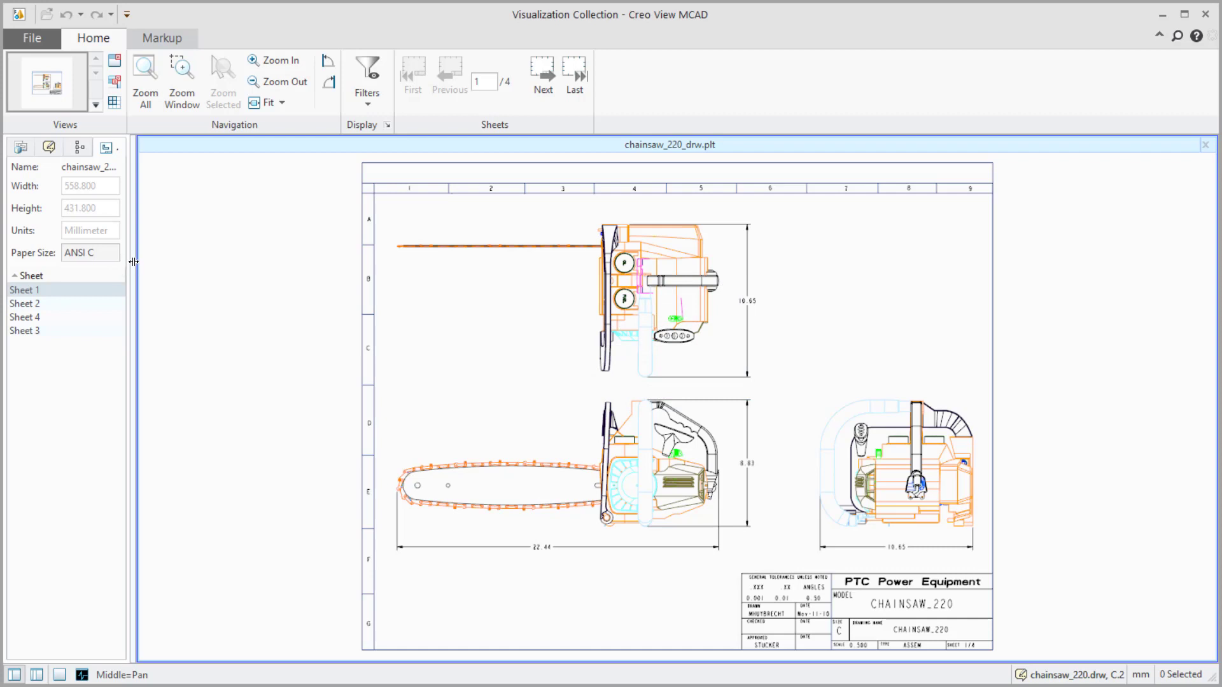
- Widen the list of viewables and compare the B.1 and C.2 versions of chainsaw_220_drw.plt
drag(135, 261, 225, 262)
click(25, 150)
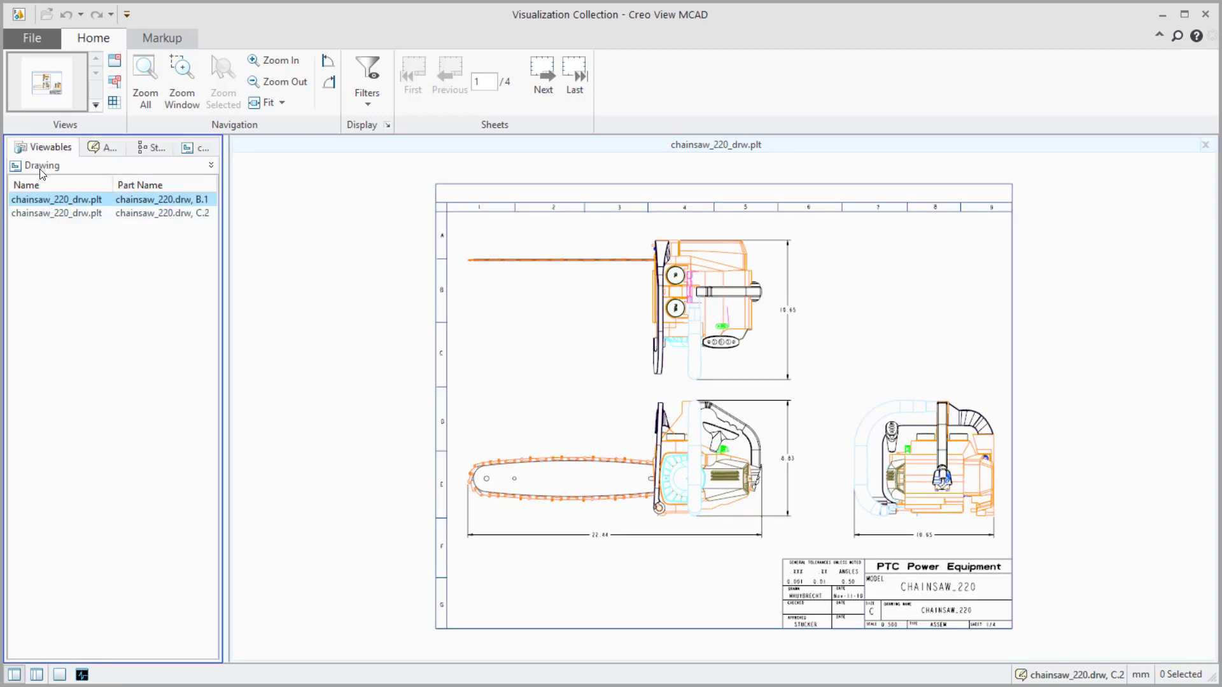
ctrl+click(52, 214)
right_click(51, 213)
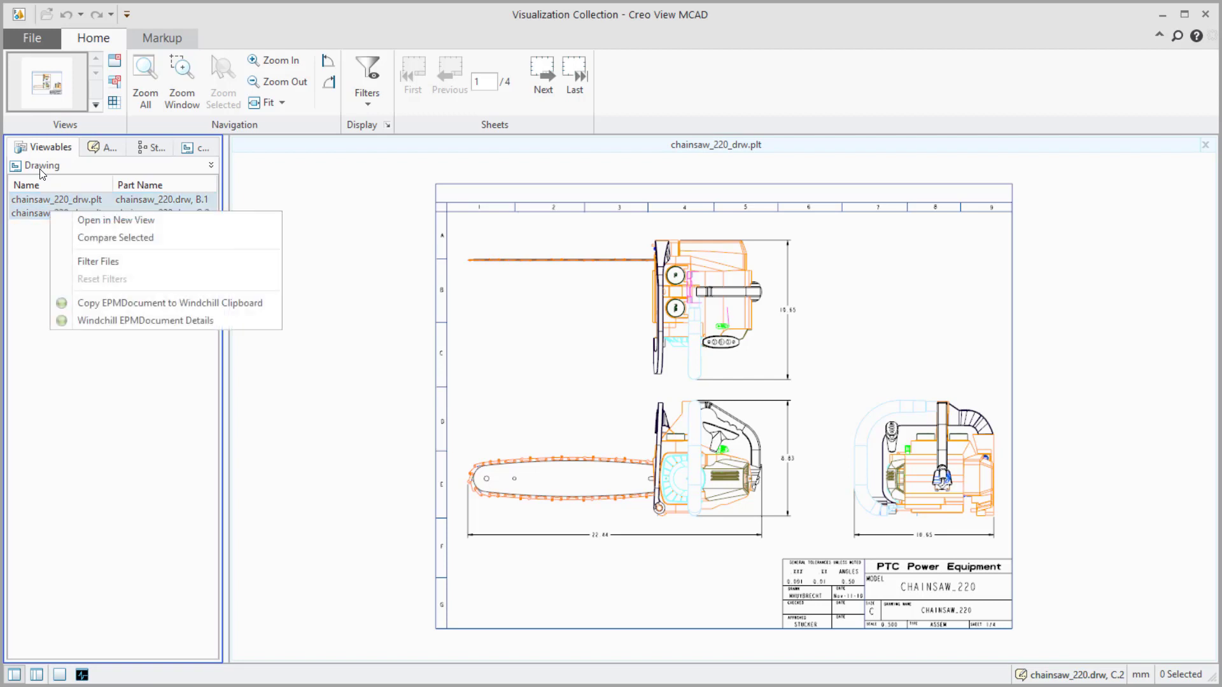
click(109, 239)
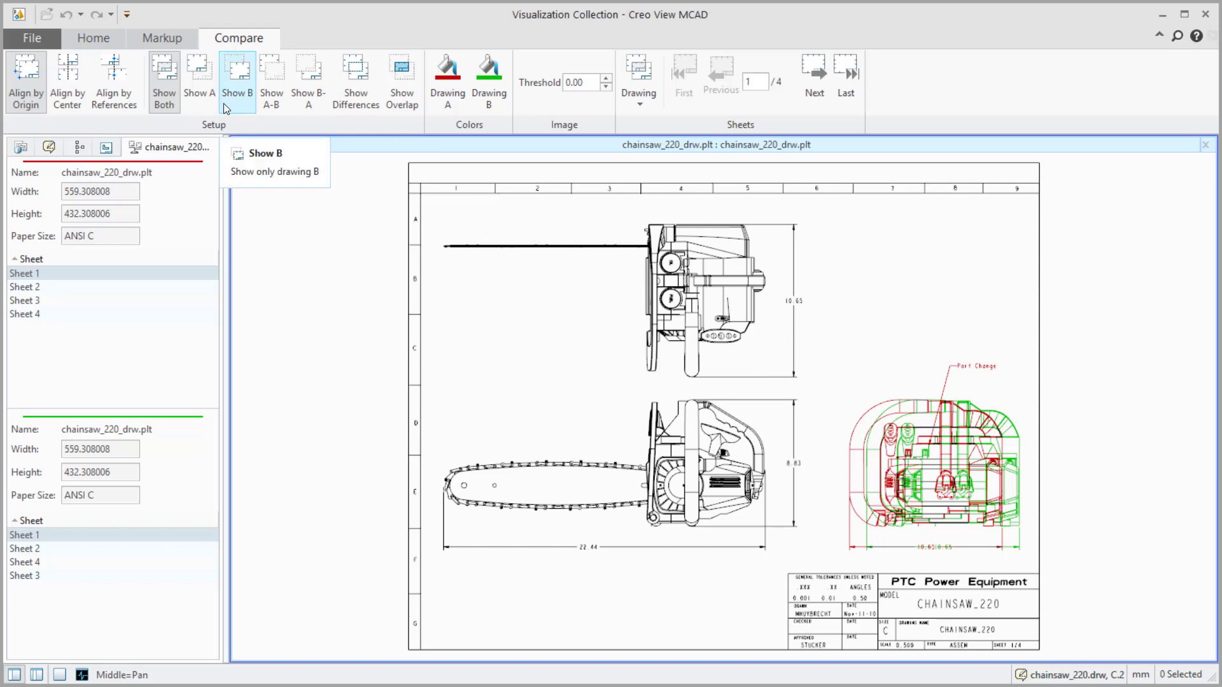
- Examine Sheet 1 by alternating between drawing A alone and drawing B alone, ending with both drawings overlaid
click(199, 80)
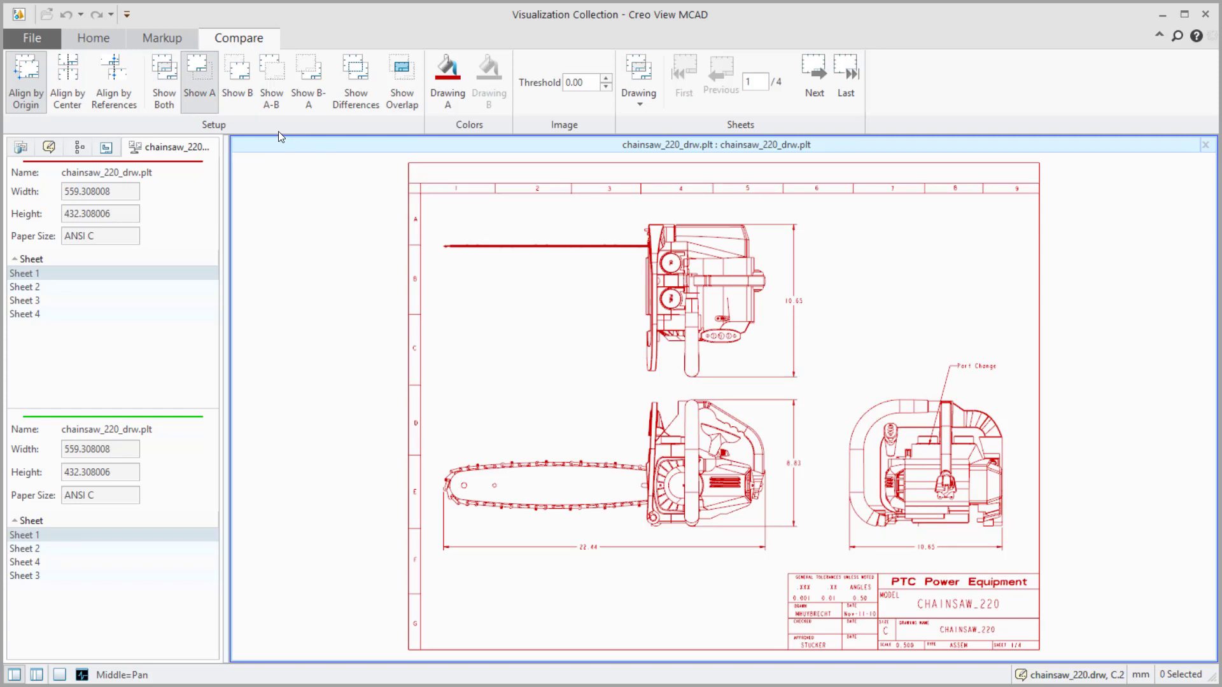
click(237, 80)
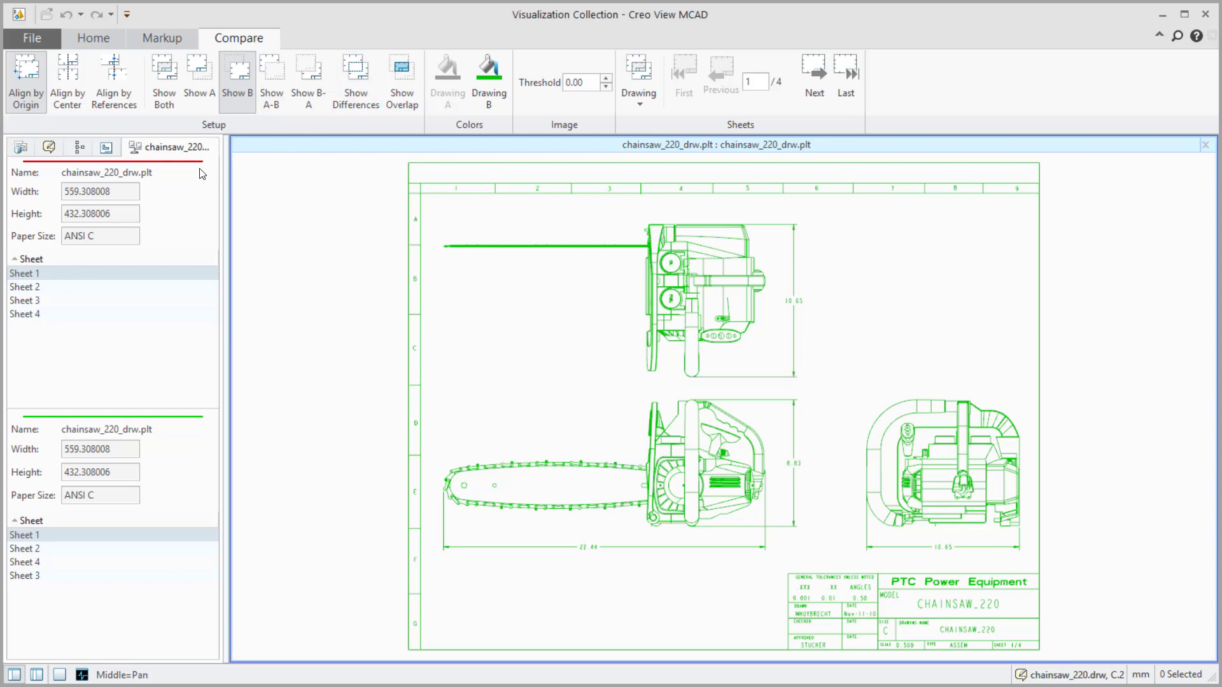
click(161, 106)
click(194, 82)
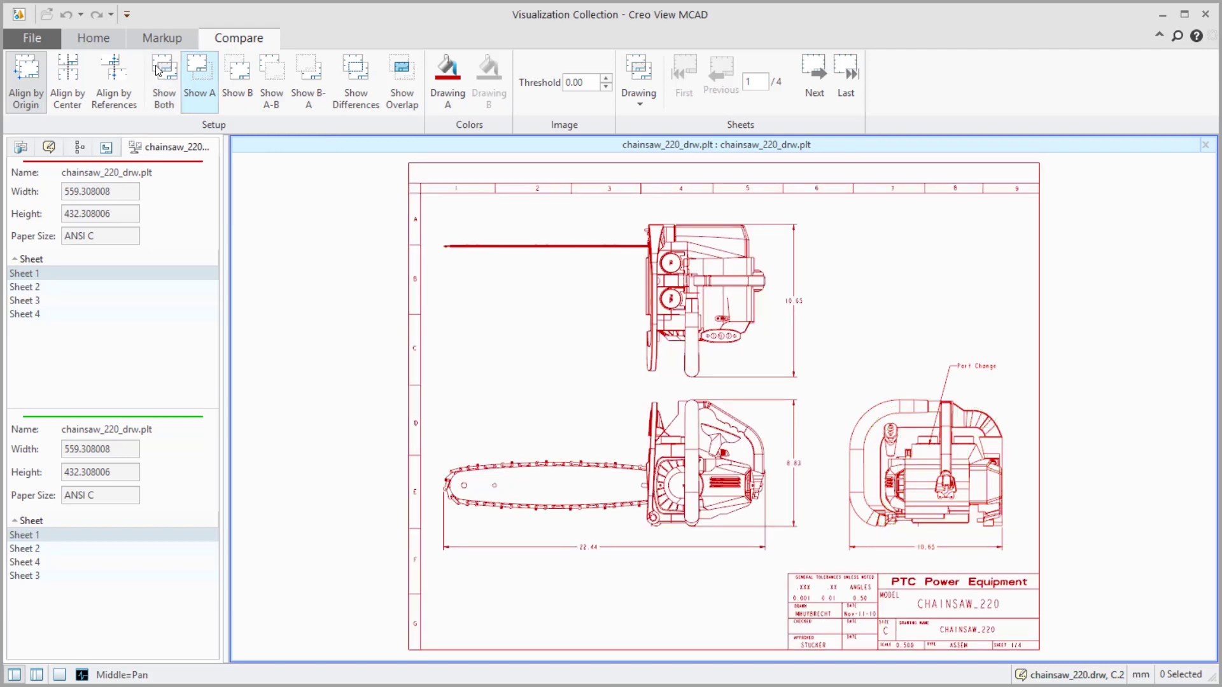
click(236, 89)
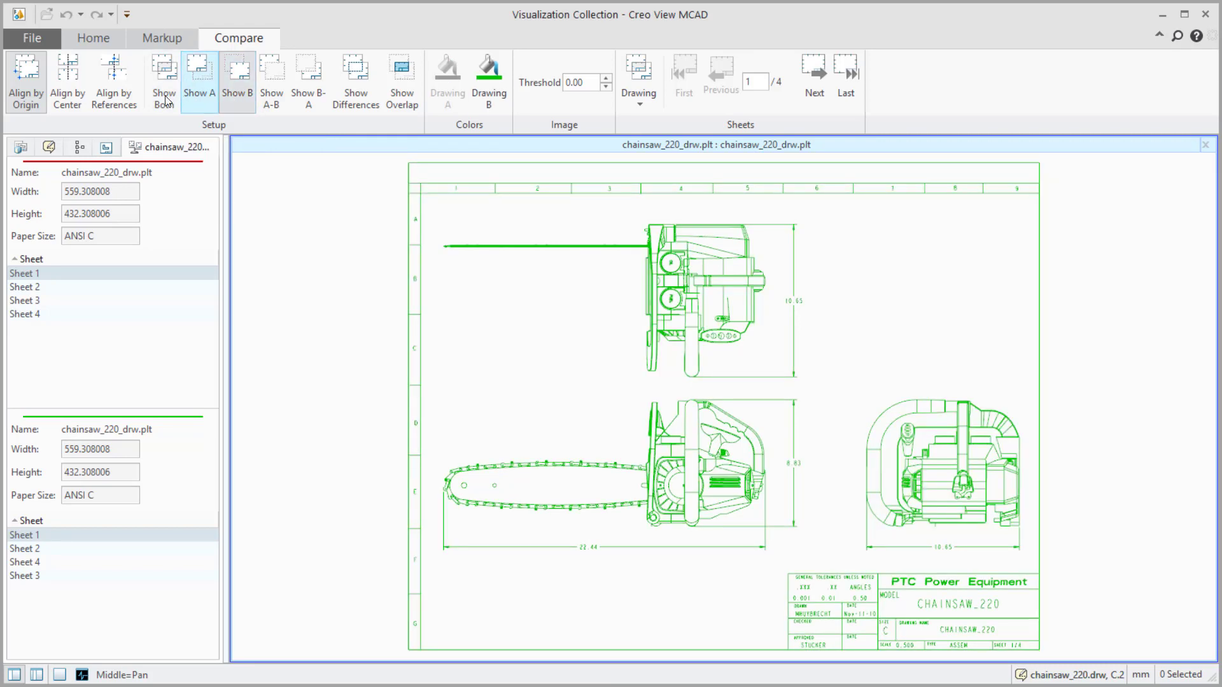
click(164, 82)
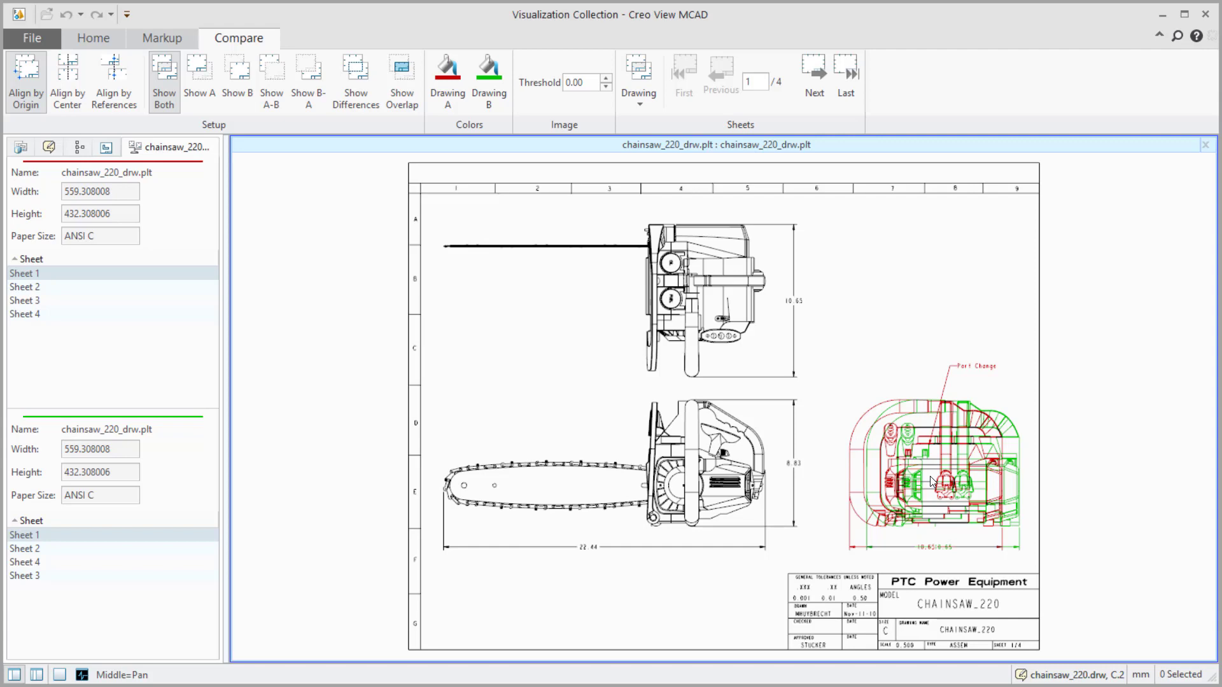
- Show Sheet 2 of both drawings in the comparison and inspect the overlay for differences
click(57, 287)
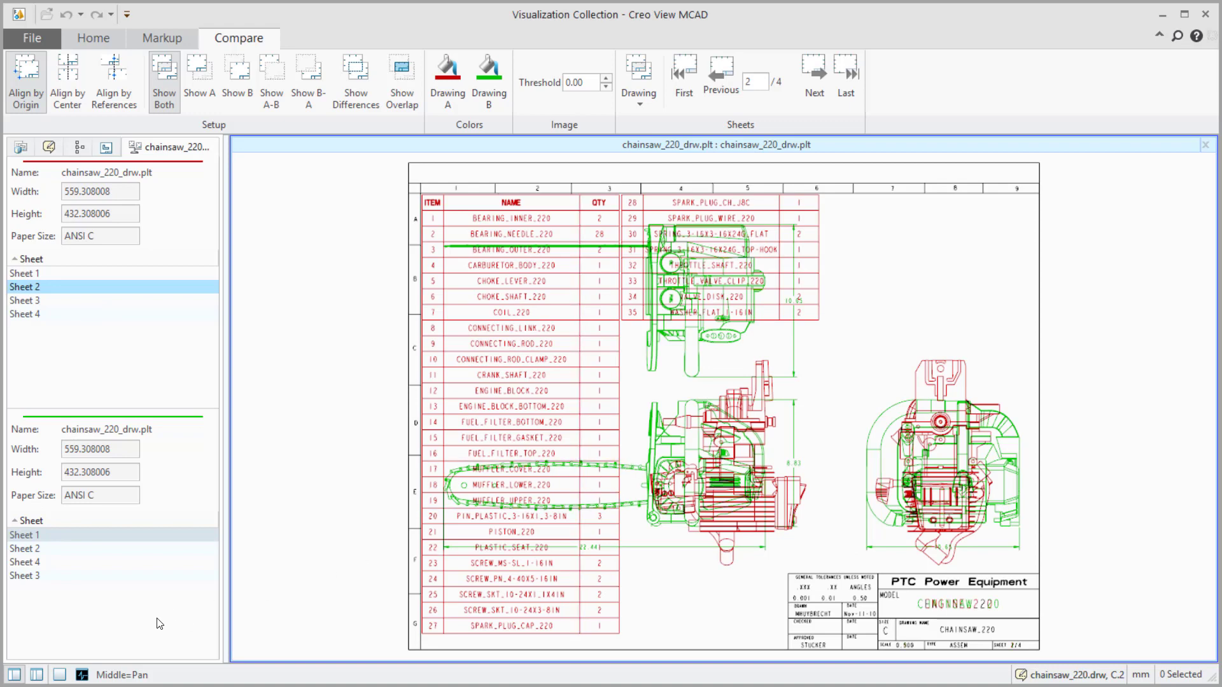
click(70, 549)
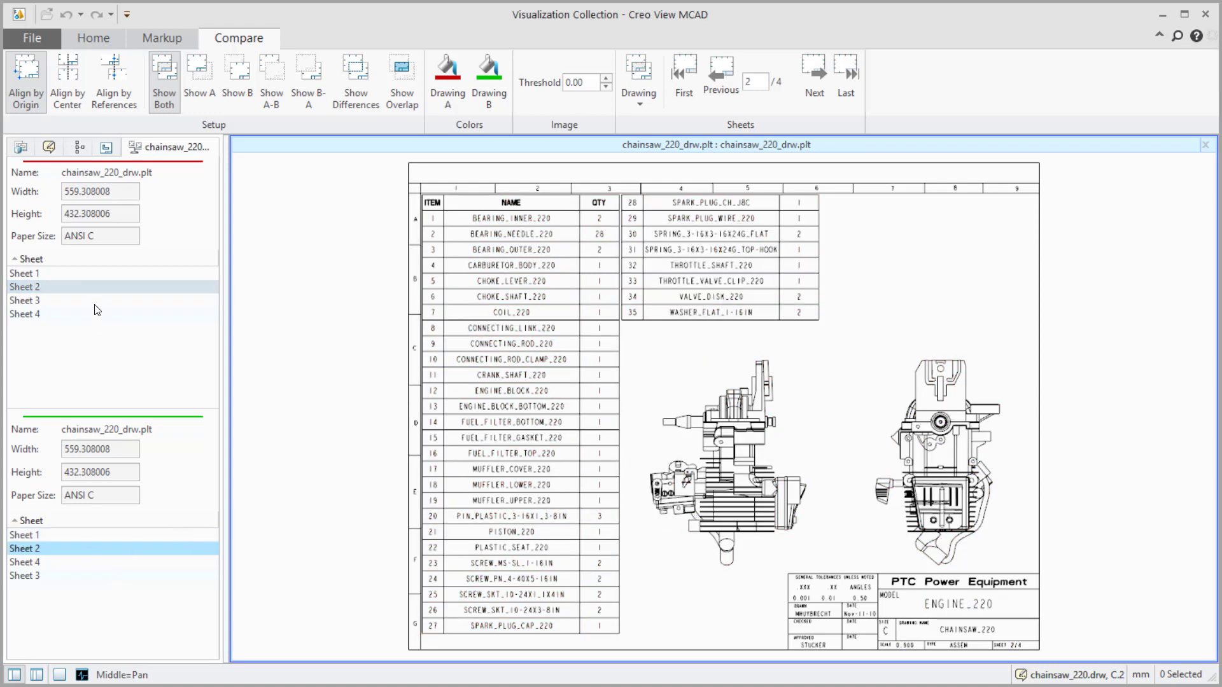
scroll(888, 526, up, 3)
scroll(846, 526, down, 4)
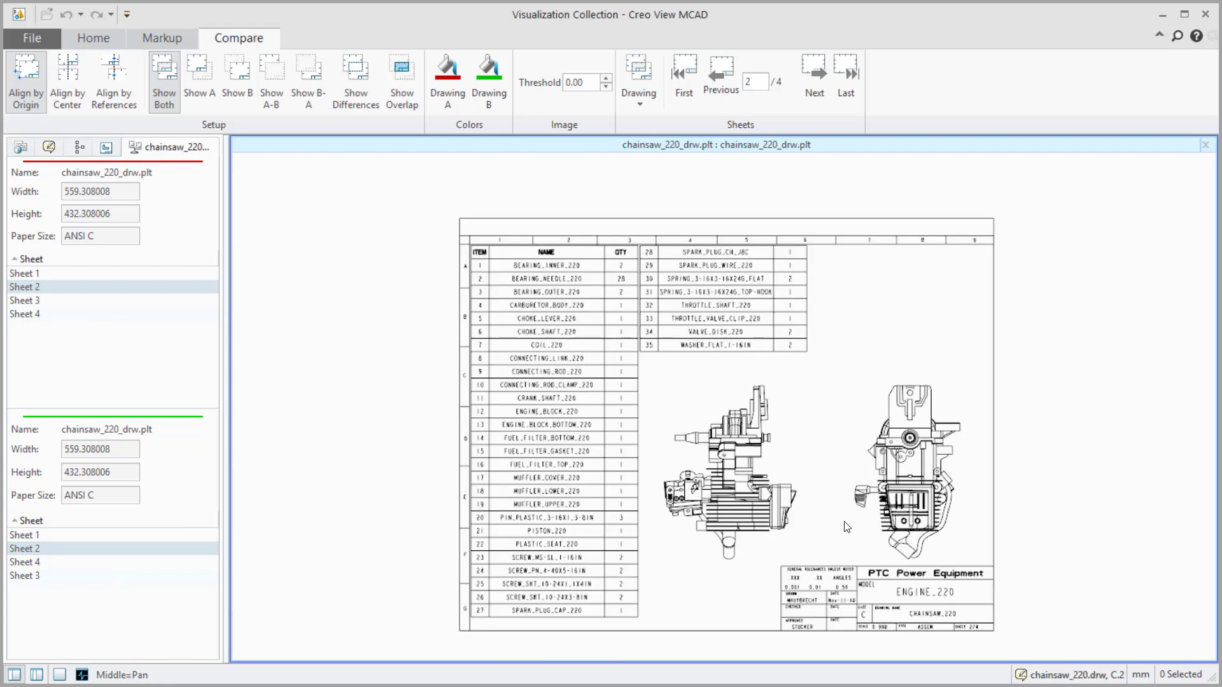
- Display Sheet 4 of both drawings in the comparison
click(58, 564)
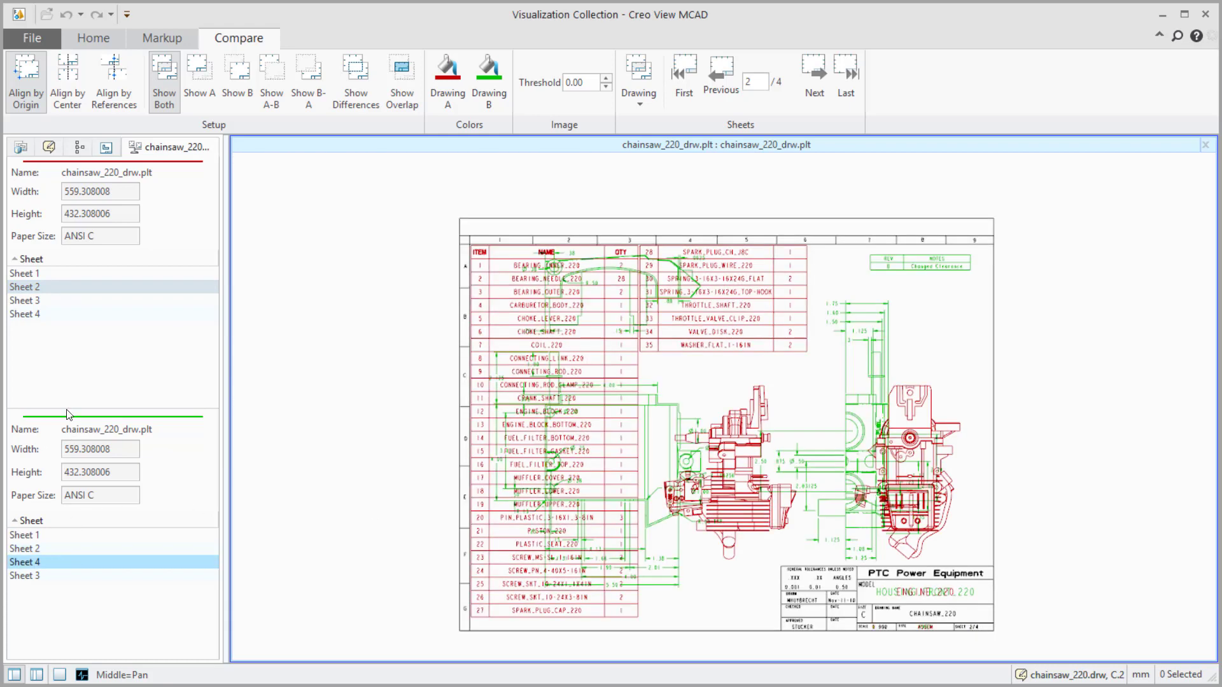
click(65, 301)
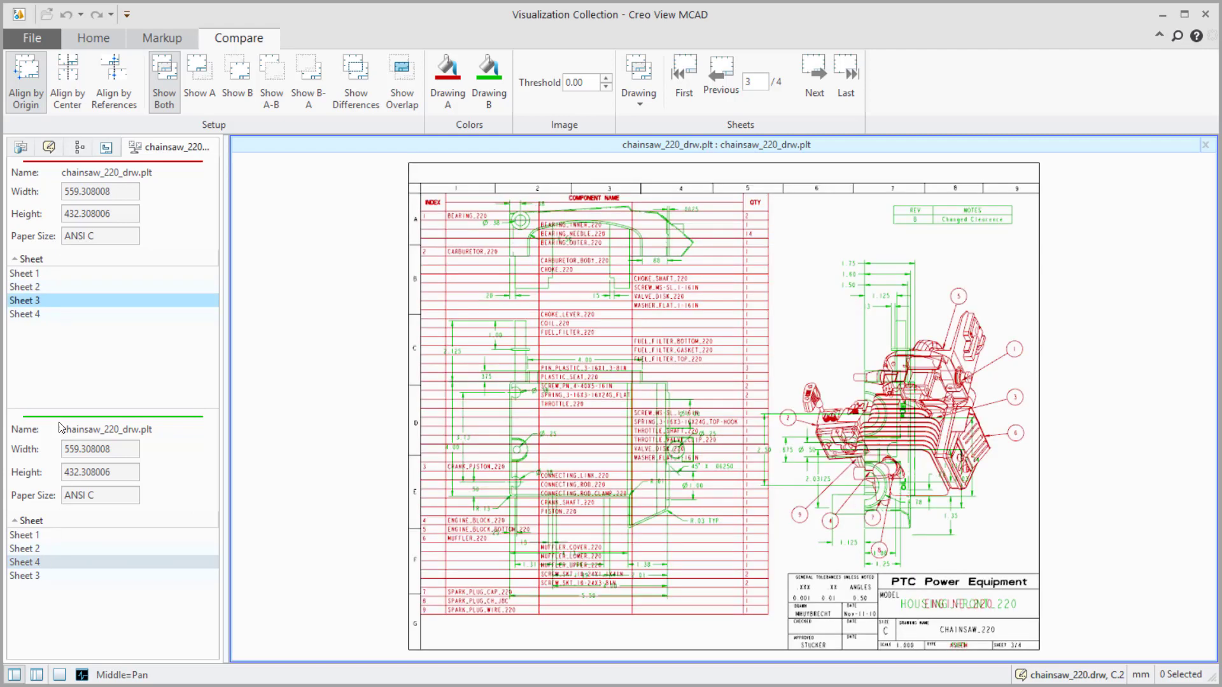
click(64, 313)
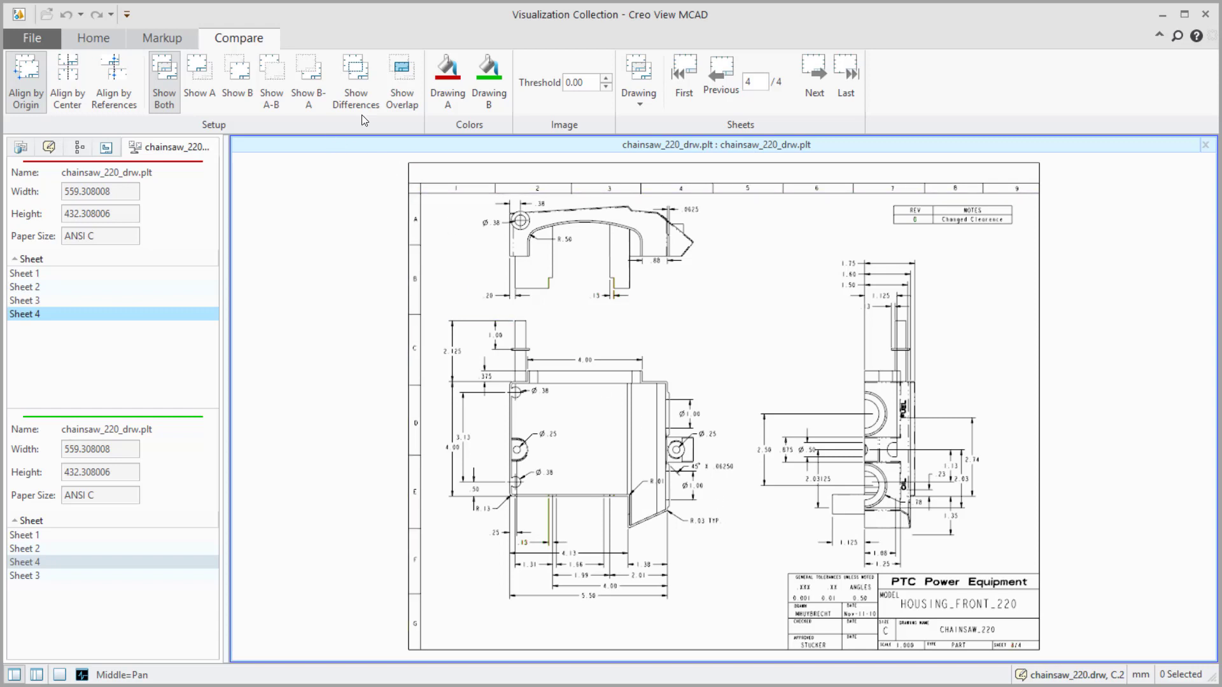
- Examine the changed housing edges on Sheet 4 up close, first with only the differences shown and again with both drawings overlaid
click(356, 78)
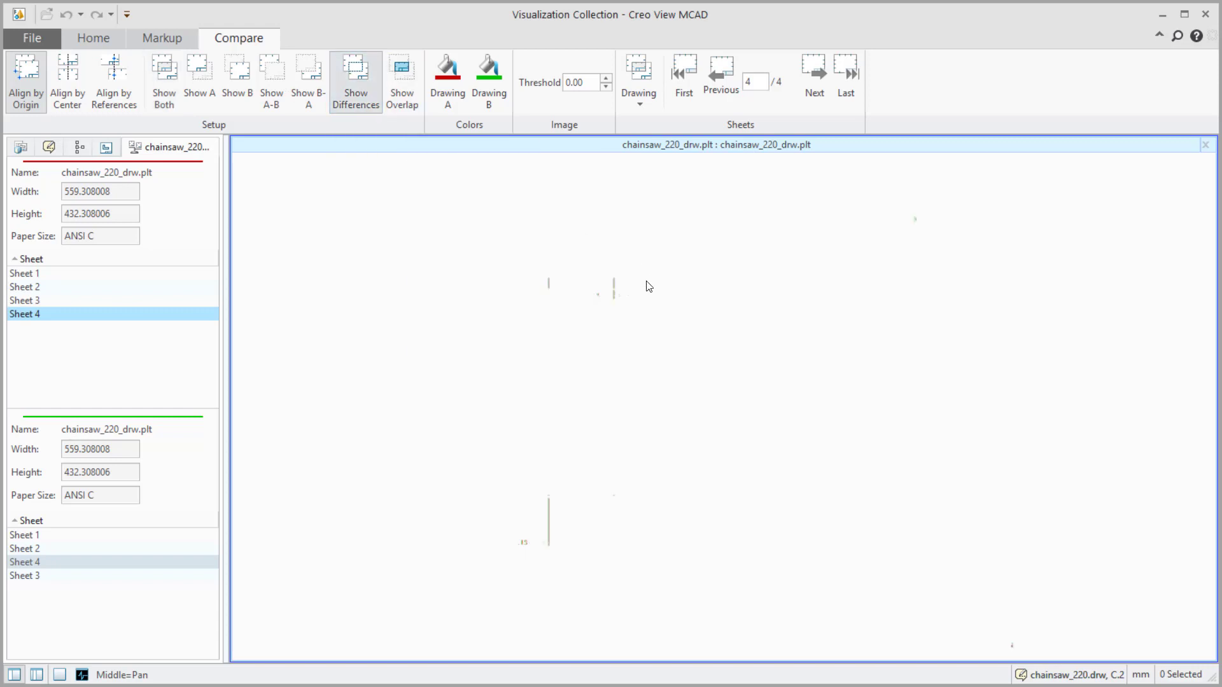
scroll(600, 289, up, 4)
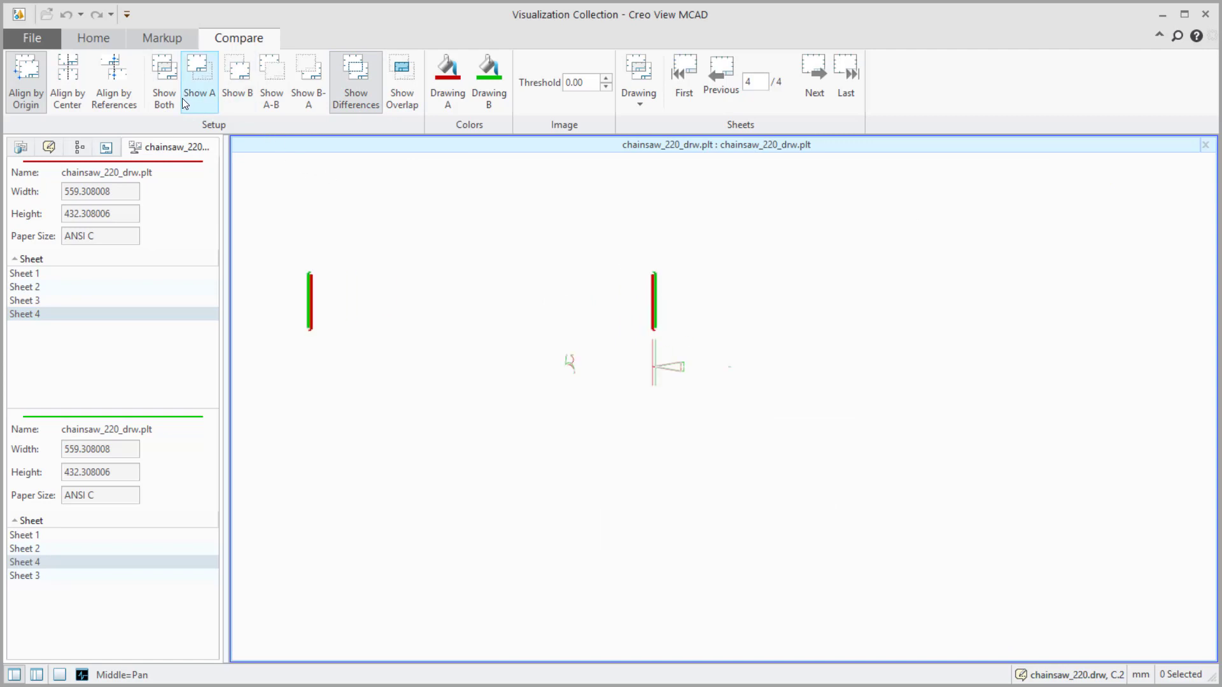
click(164, 86)
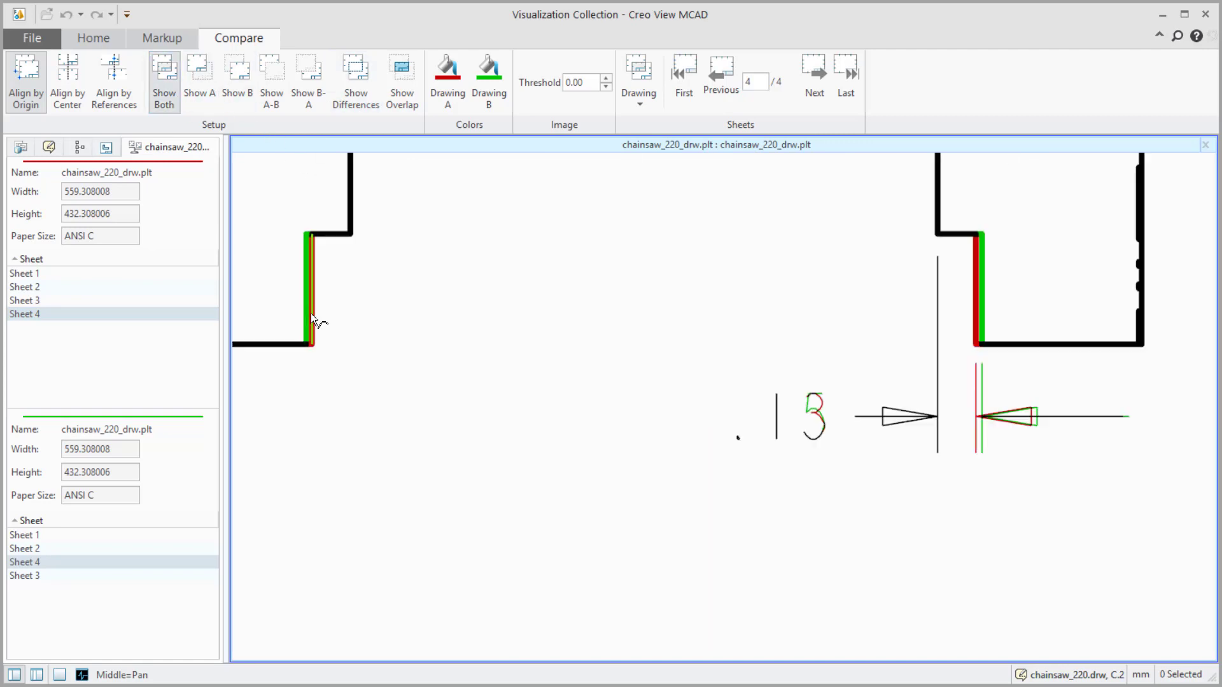
scroll(310, 313, up, 2)
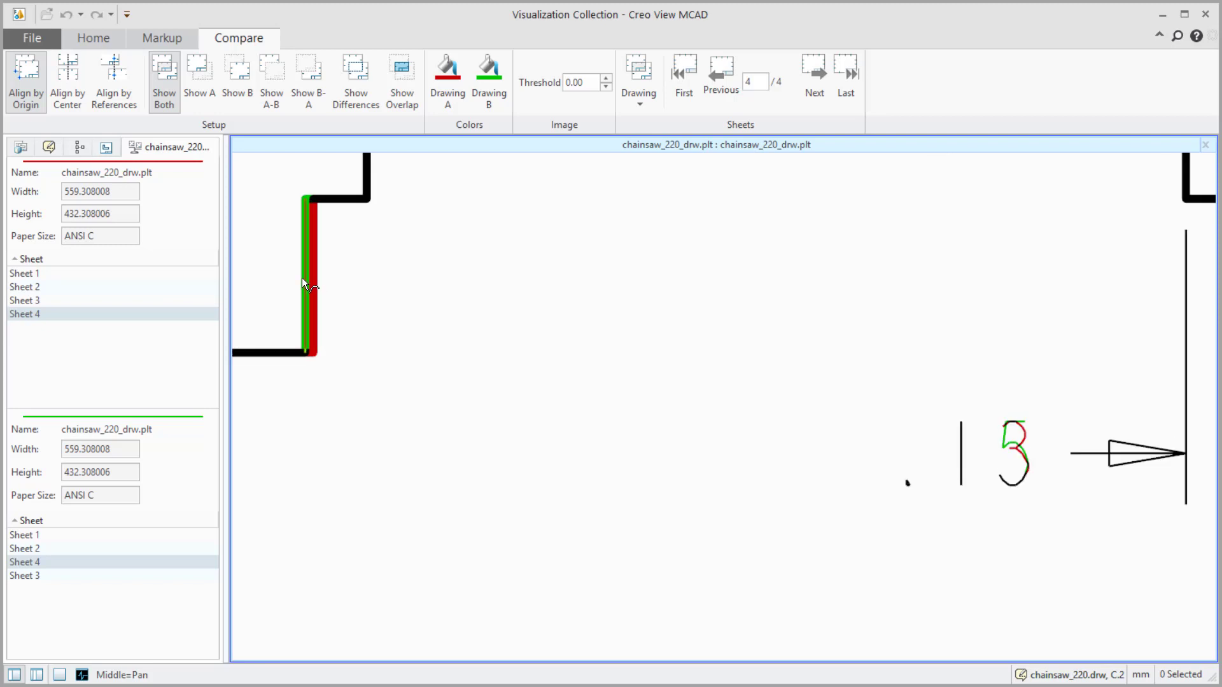
- Examine the changed dimension below the housing on Sheet 4 with only differences shown, with drawing A alone and with drawing B alone
scroll(412, 322, down, 5)
scroll(442, 334, down, 10)
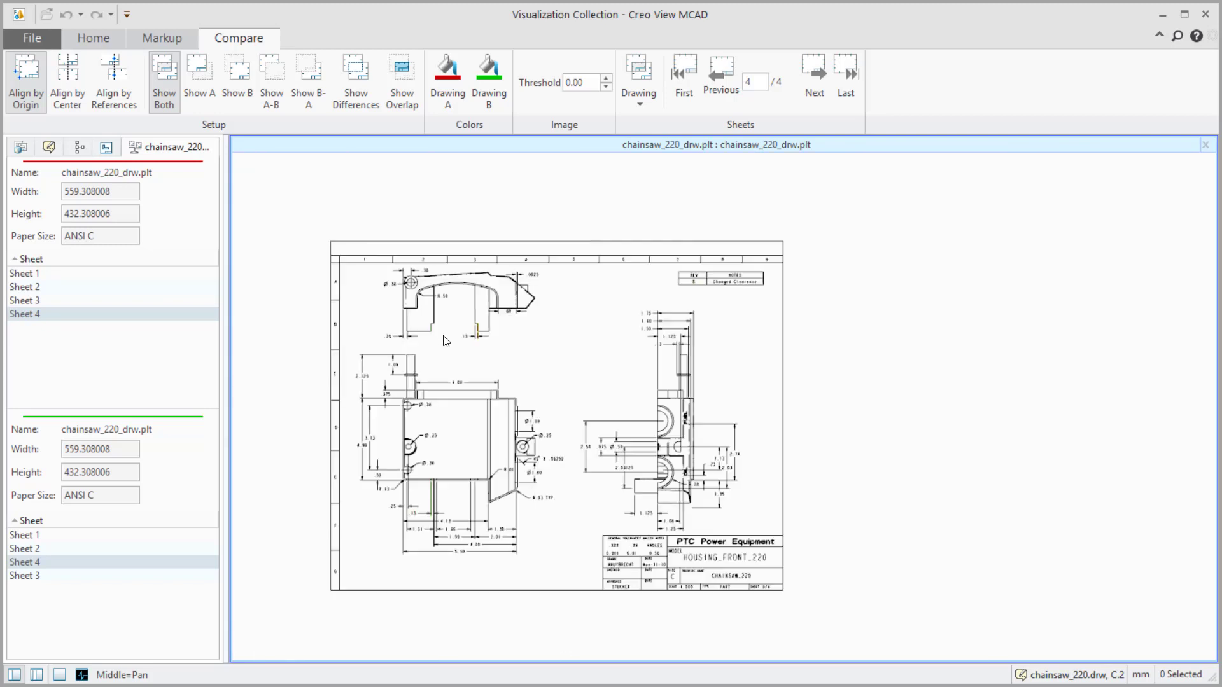
click(365, 105)
scroll(426, 510, up, 5)
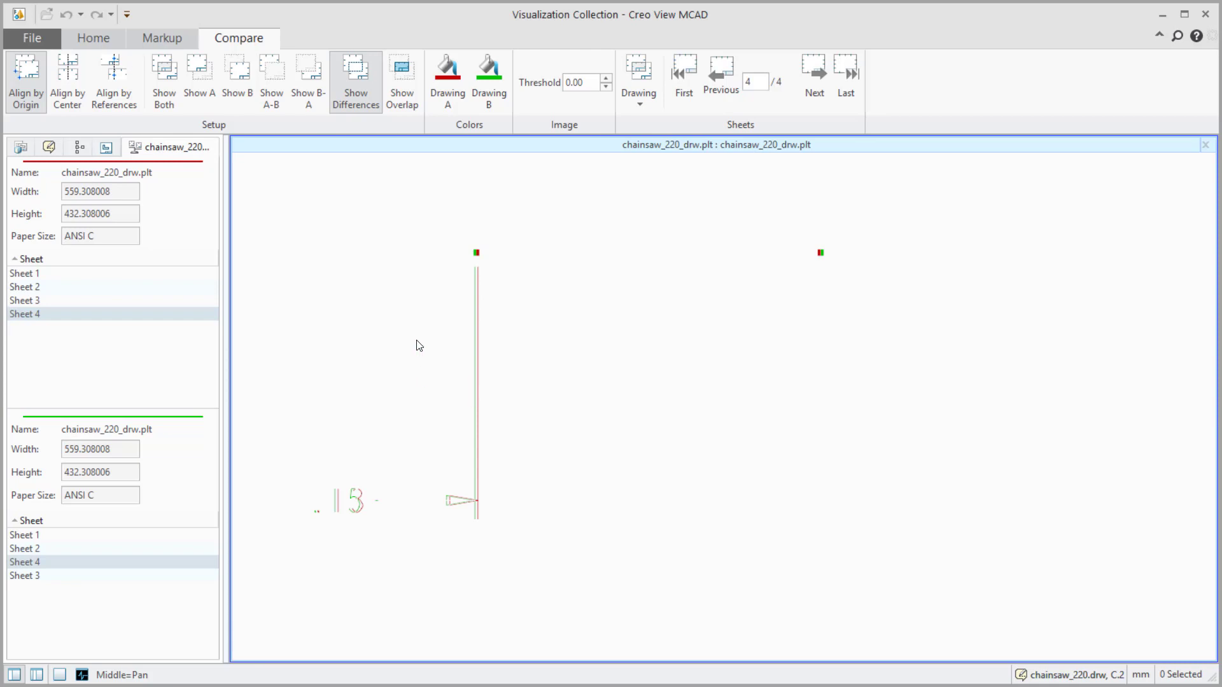
click(205, 95)
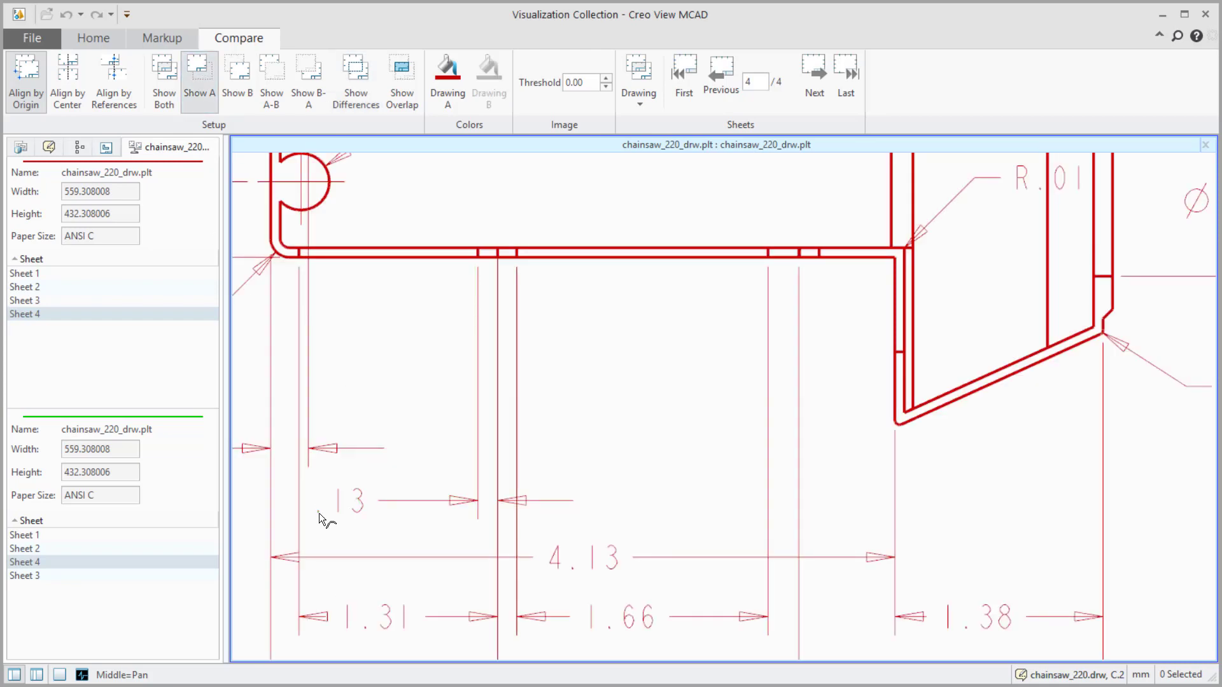
click(238, 82)
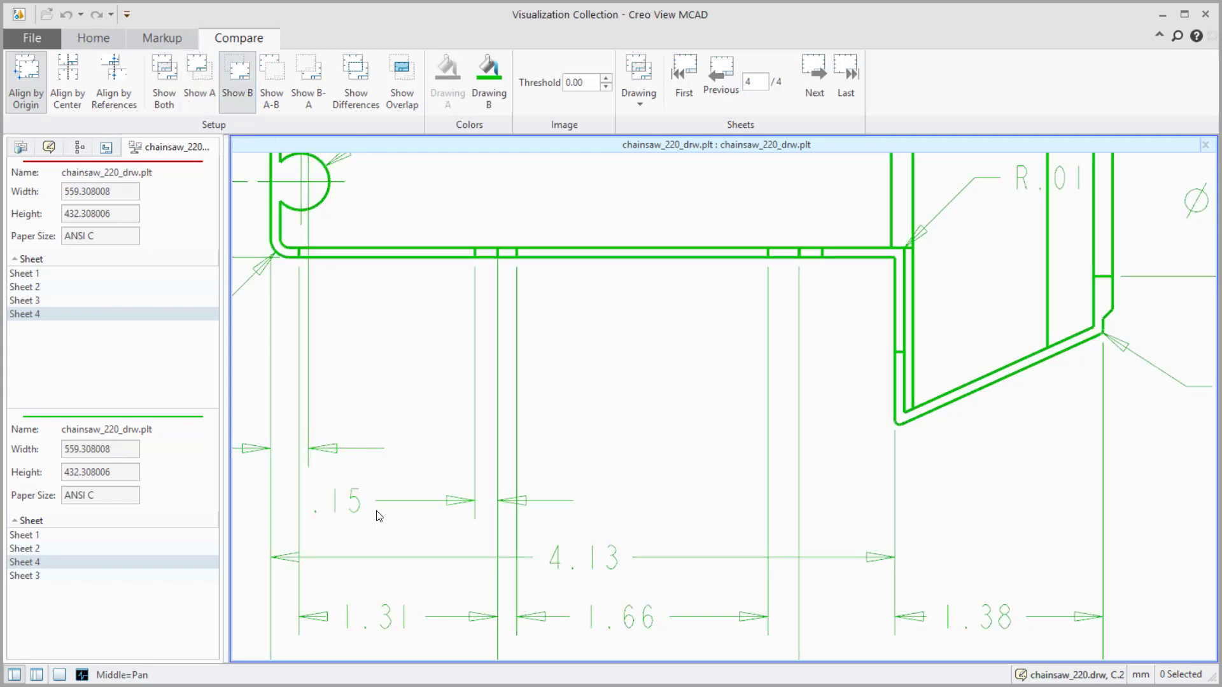
- Check the whole of Sheet 4 with only the differences shown and return to the overlay of both drawings
click(356, 82)
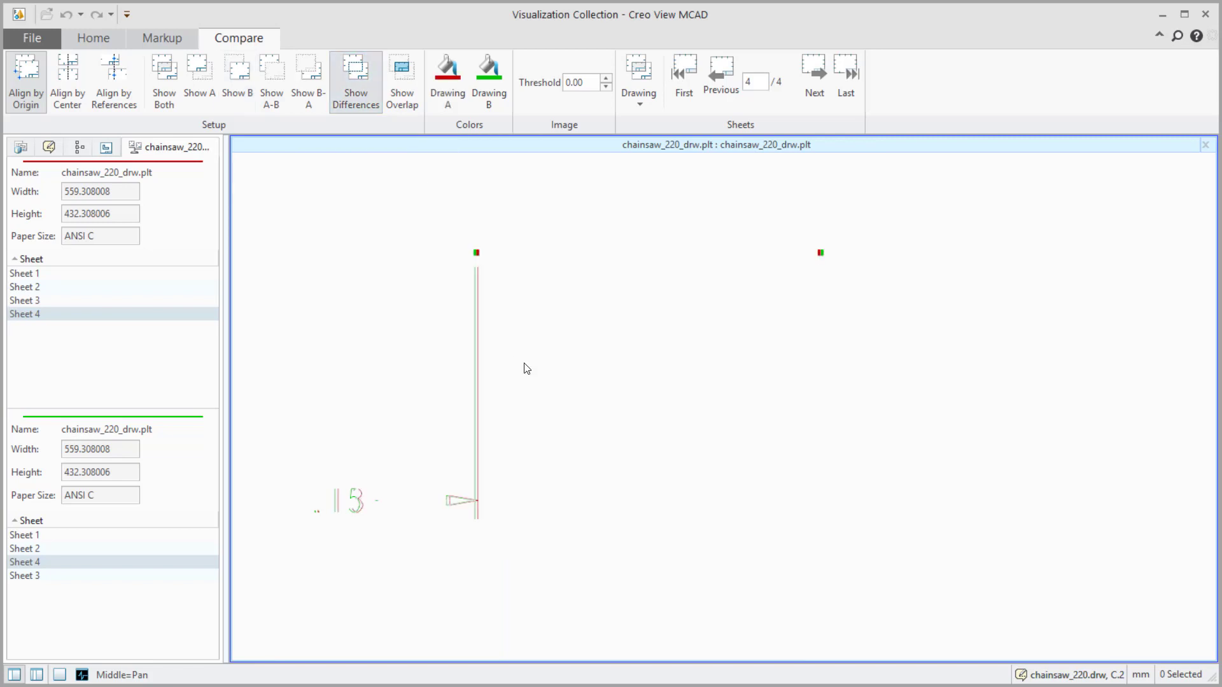
scroll(541, 404, down, 3)
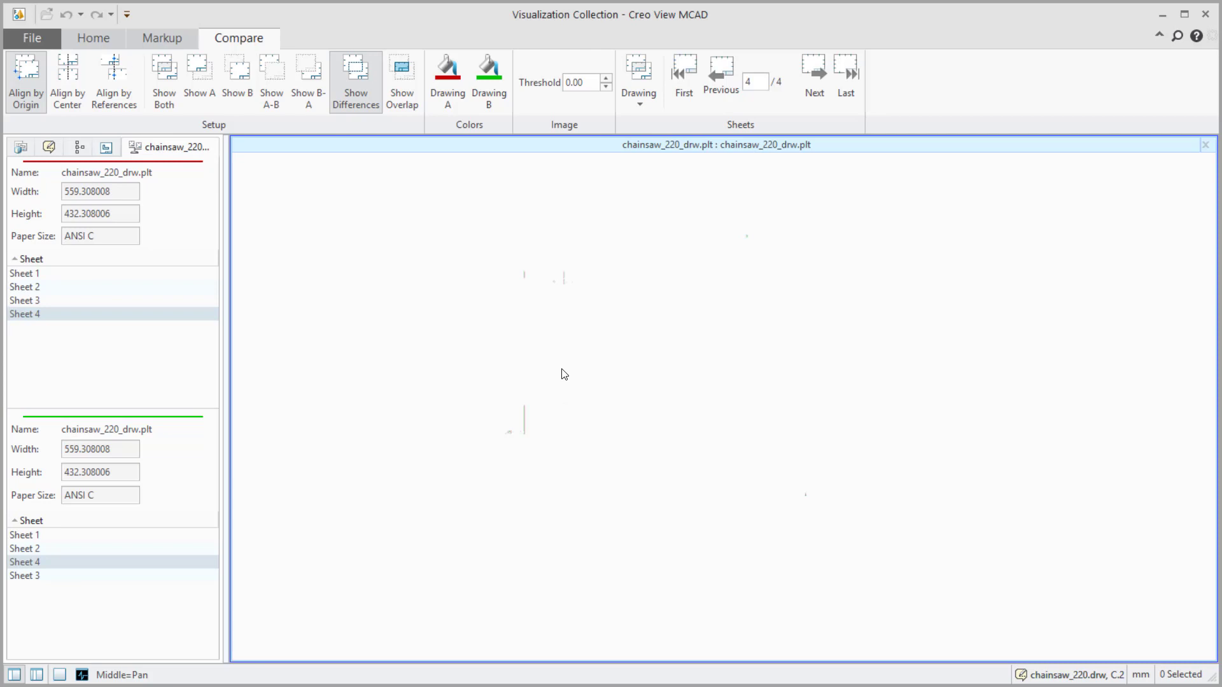
scroll(653, 304, up, 2)
click(170, 101)
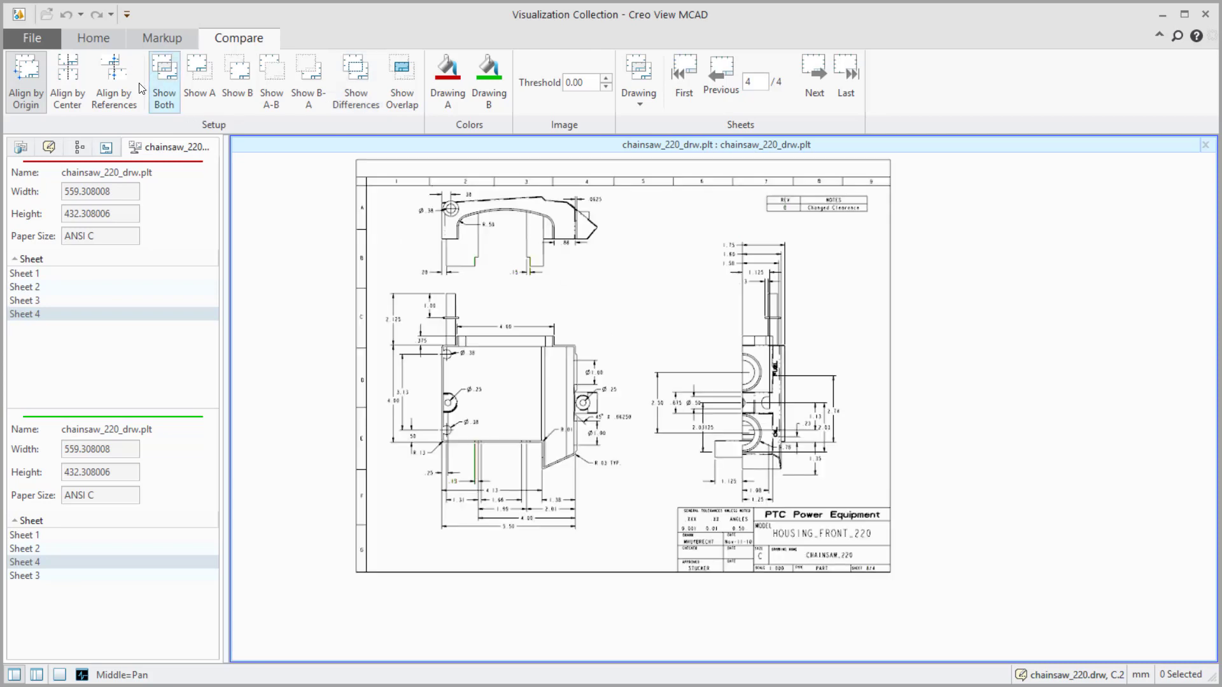
- Display Sheet 3 of both drawings in the comparison and inspect it up close
click(50, 300)
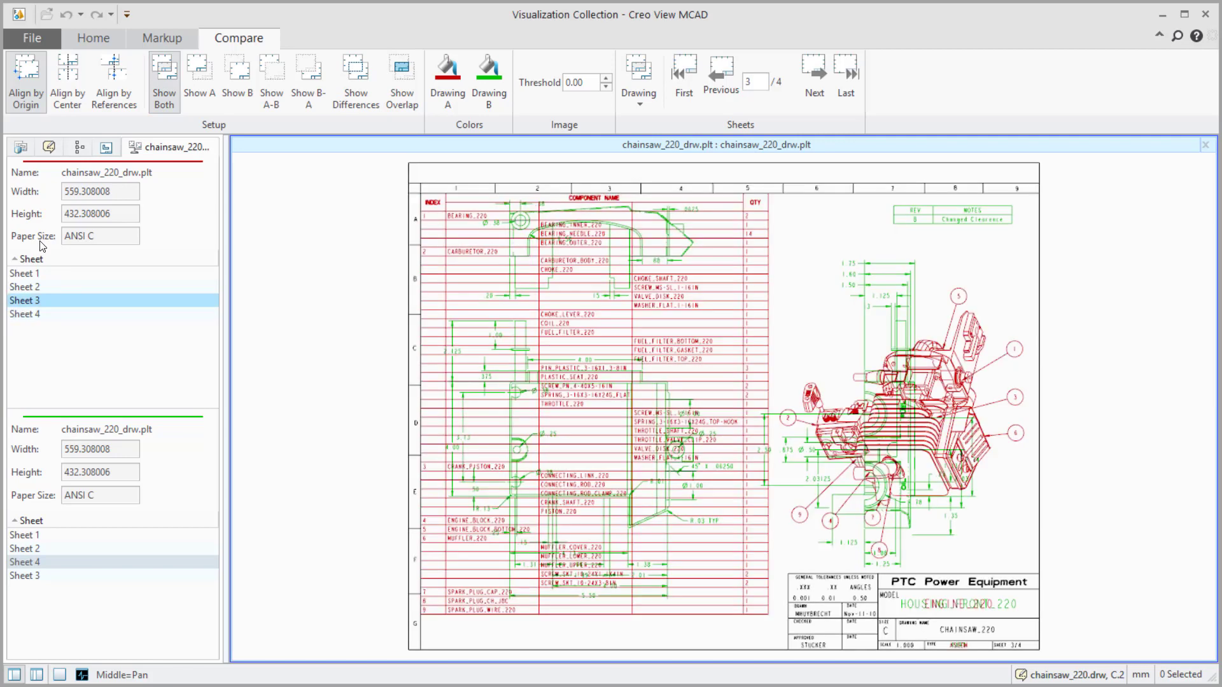
click(61, 576)
scroll(878, 553, up, 5)
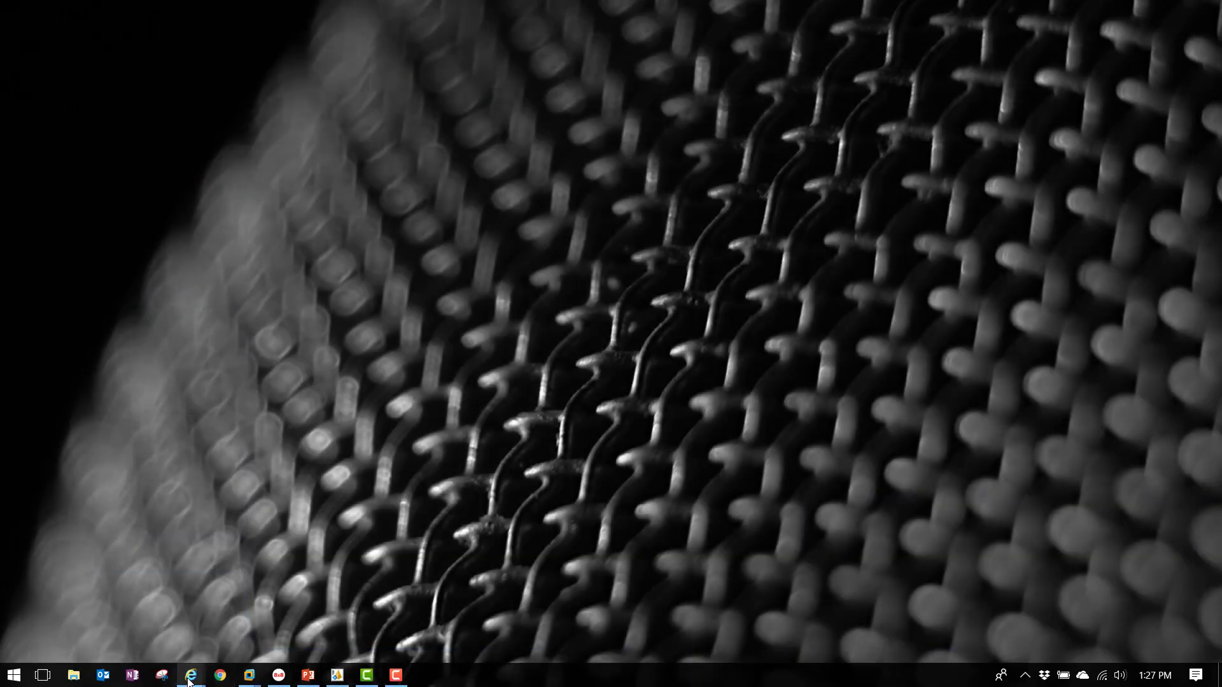
- Switch to the Windchill home page in Internet Explorer and maximize its window
mouse_move(190, 674)
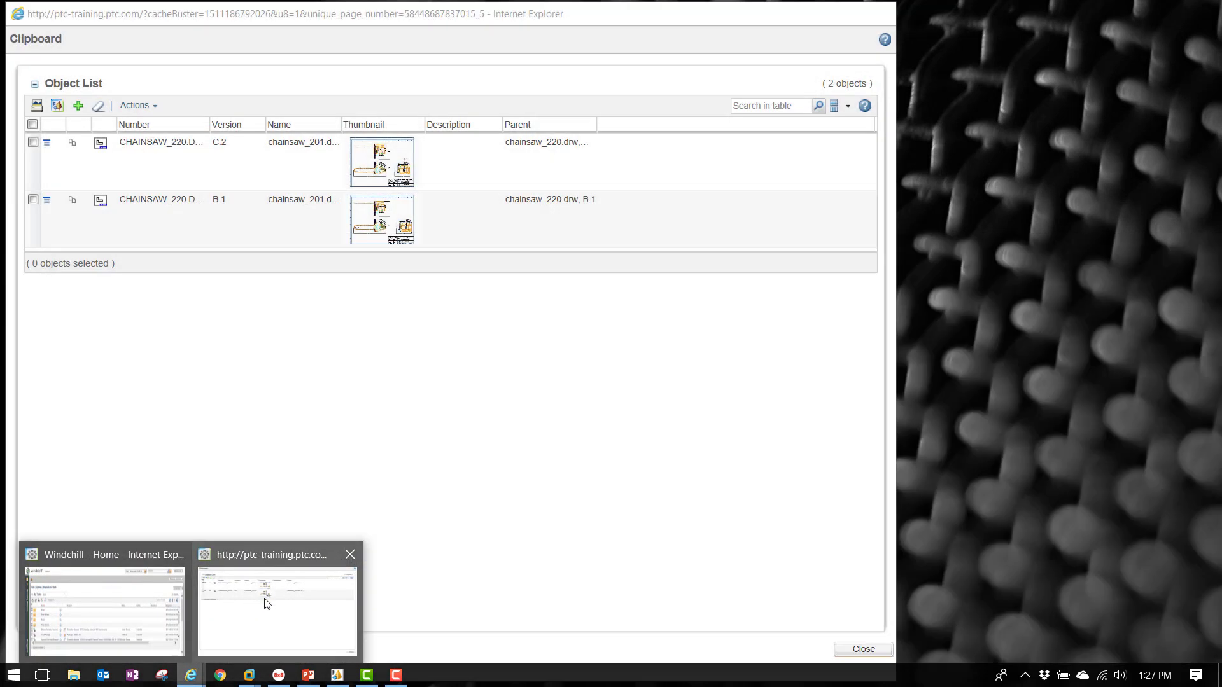
click(105, 583)
drag(964, 245, 840, 96)
drag(1036, 121, 965, 2)
- Search Windchill for housing_cover and replace that search with one for housing_front*
click(1014, 106)
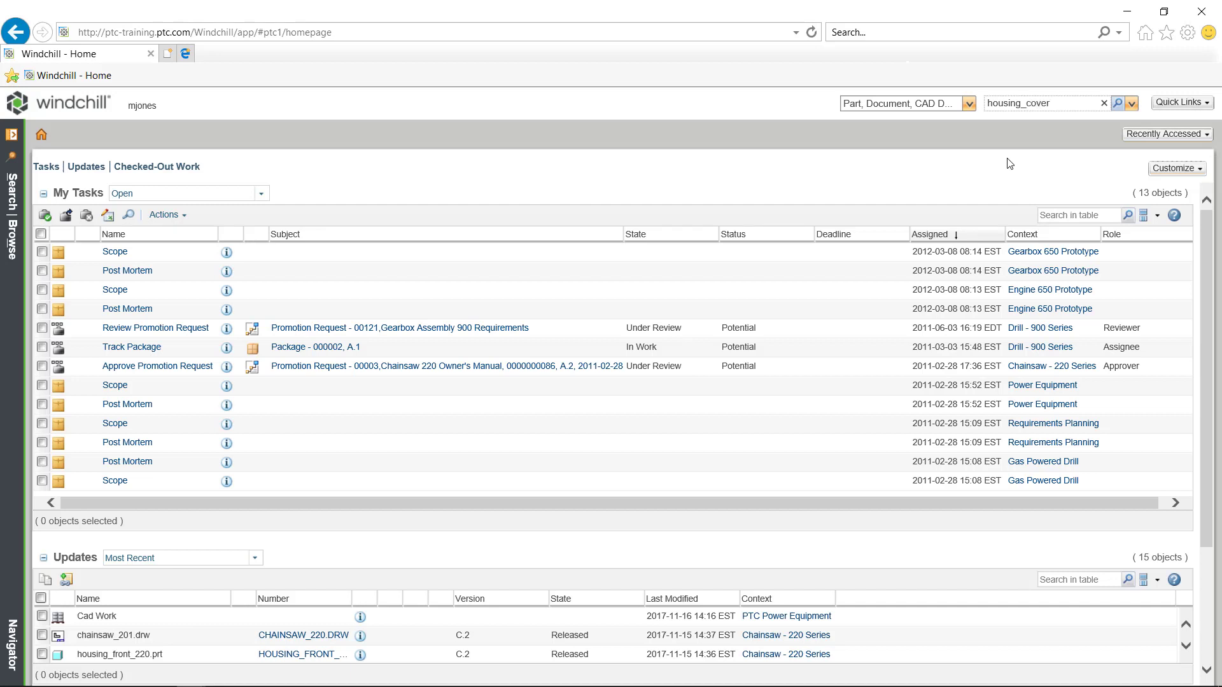
key(Return)
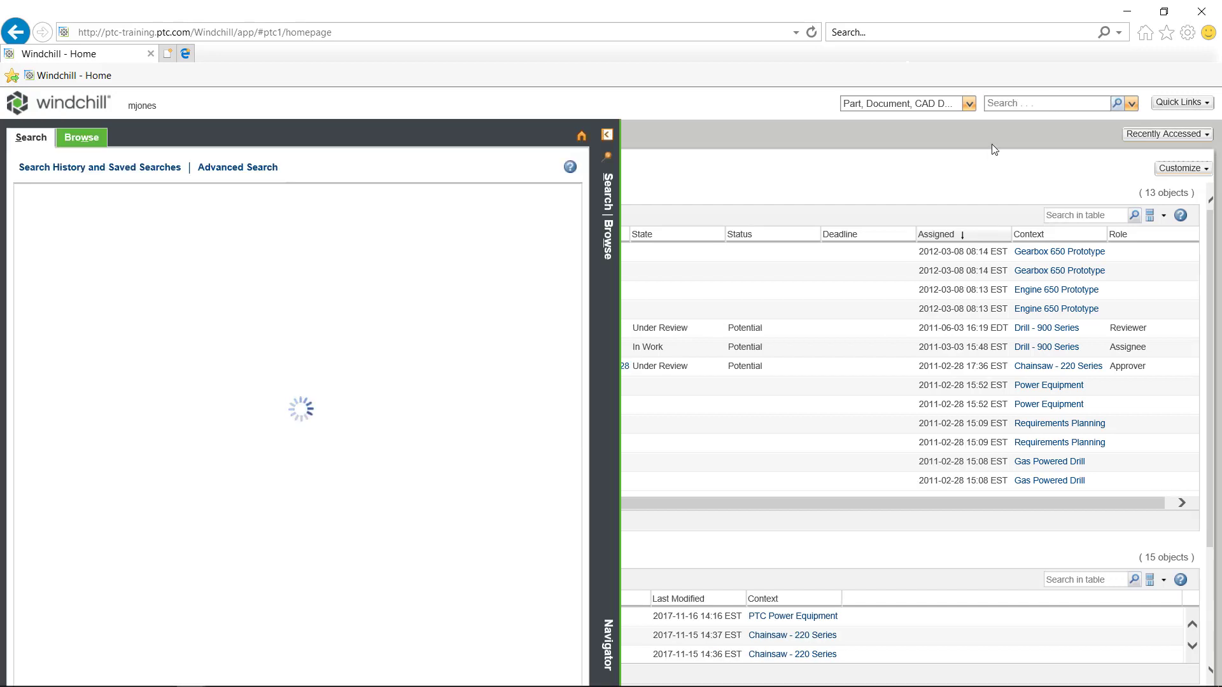
click(1025, 105)
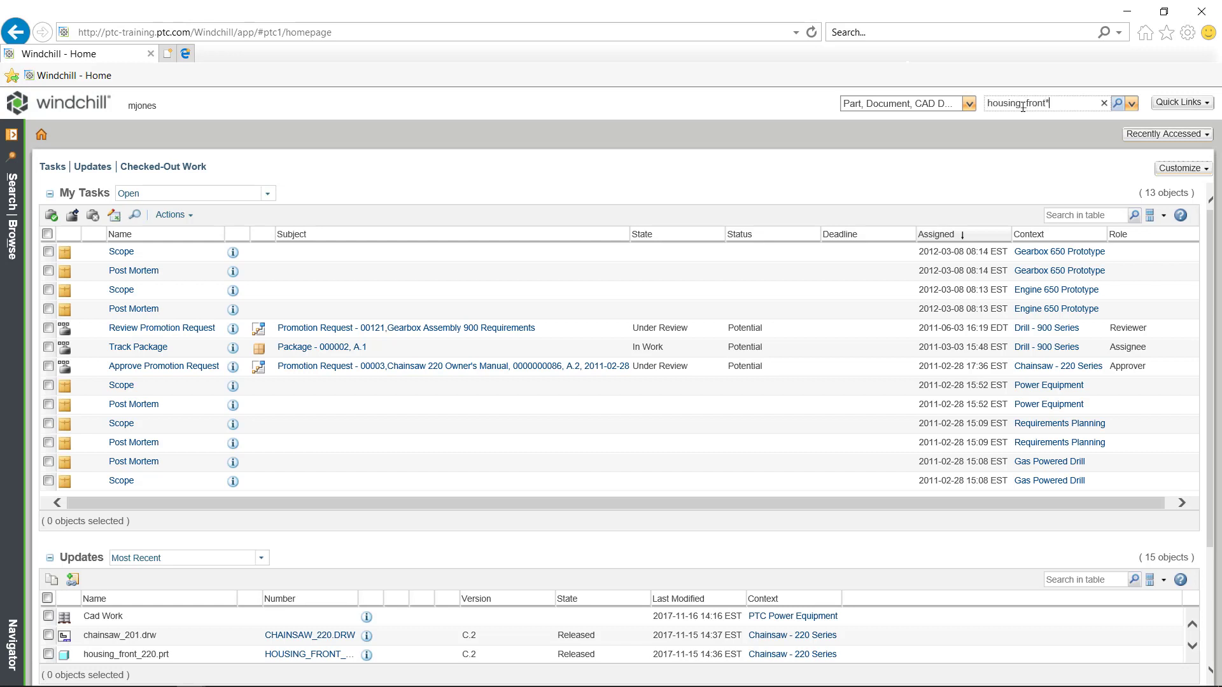
key(Return)
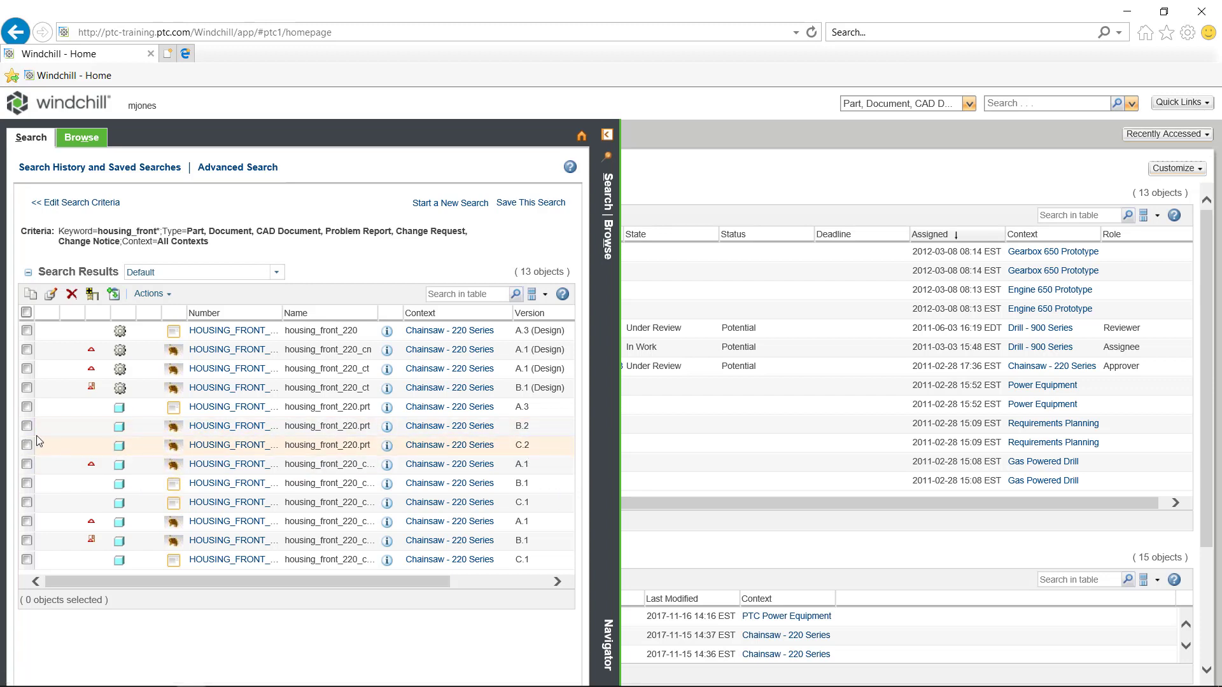
- Copy versions B.2 and C.2 of housing_front_220.prt to the Windchill clipboard and dismiss the notification
click(73, 426)
click(76, 441)
right_click(76, 441)
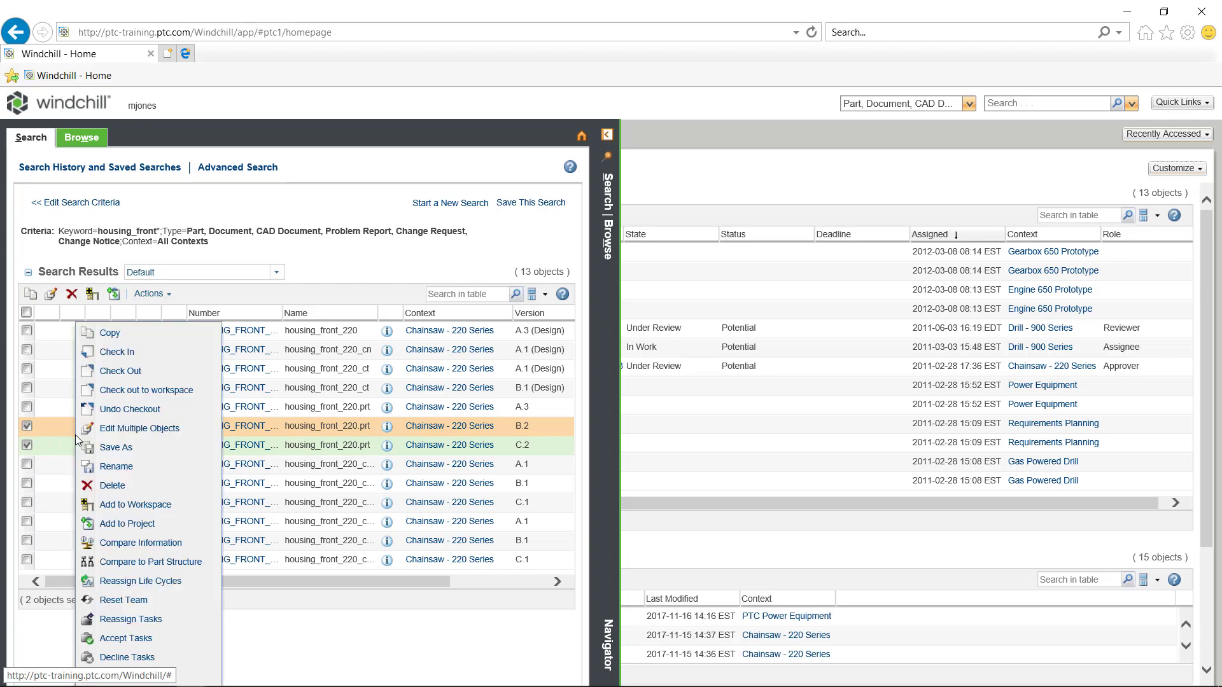
click(97, 333)
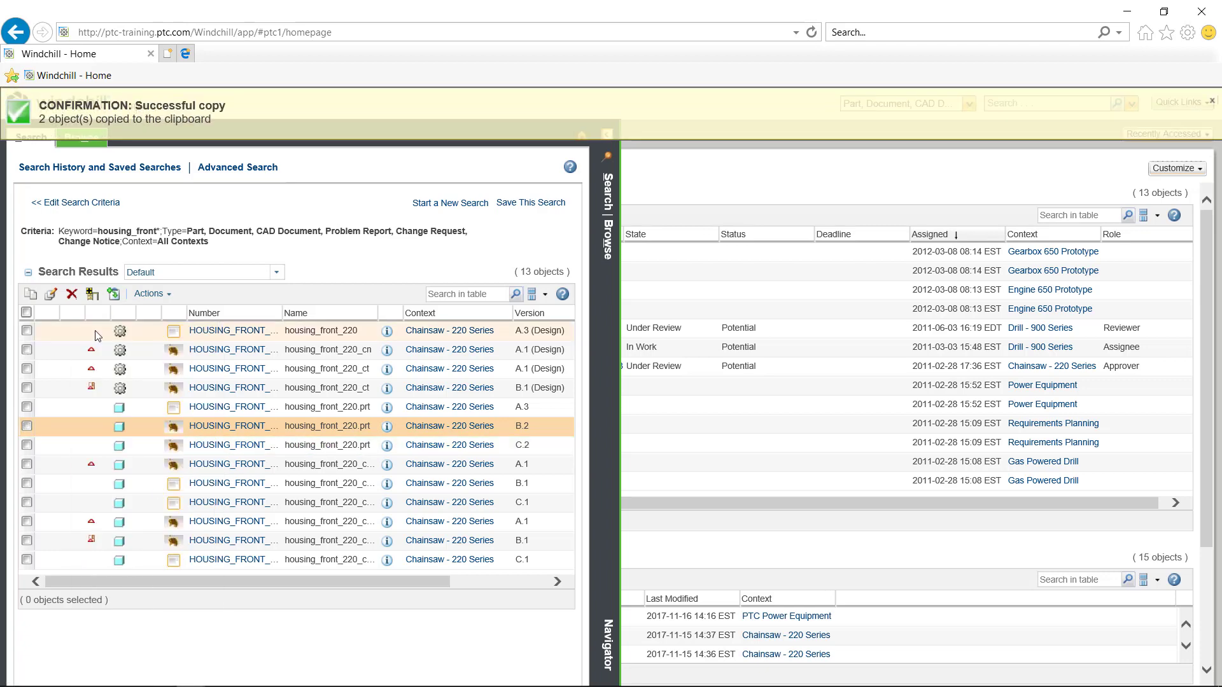
click(1211, 101)
- Open versions C.2 and B.2 of the housing_front part together in Creo View from the Windchill clipboard
click(1180, 102)
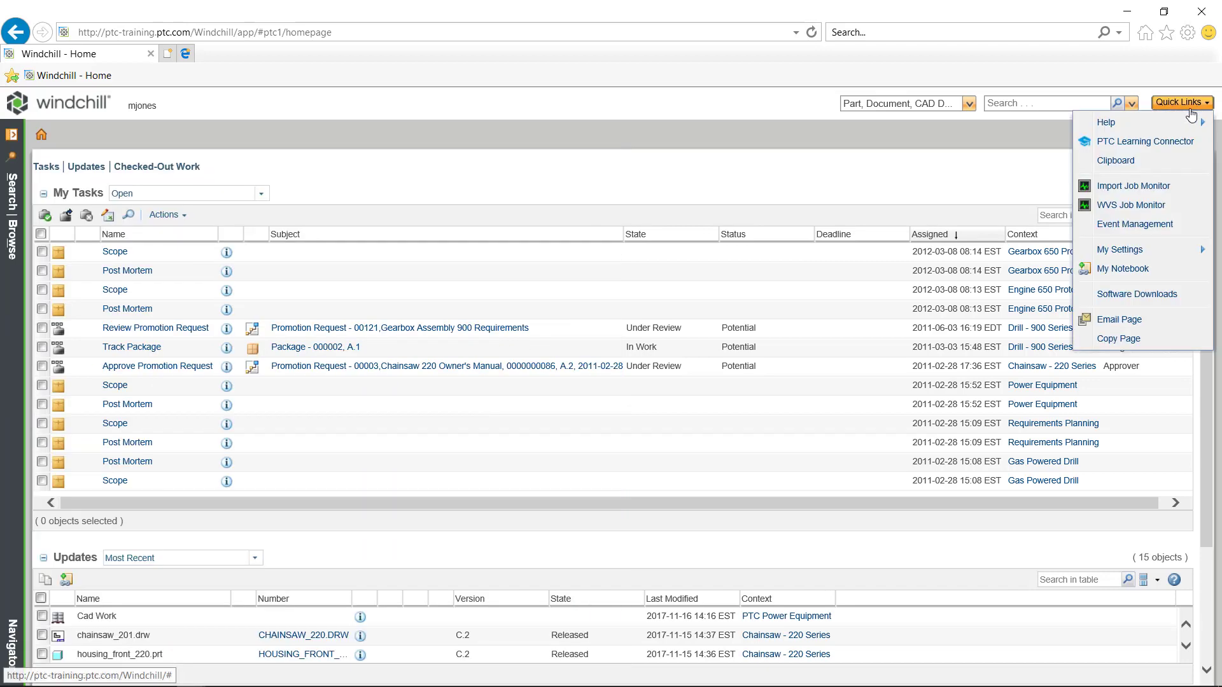
click(1120, 161)
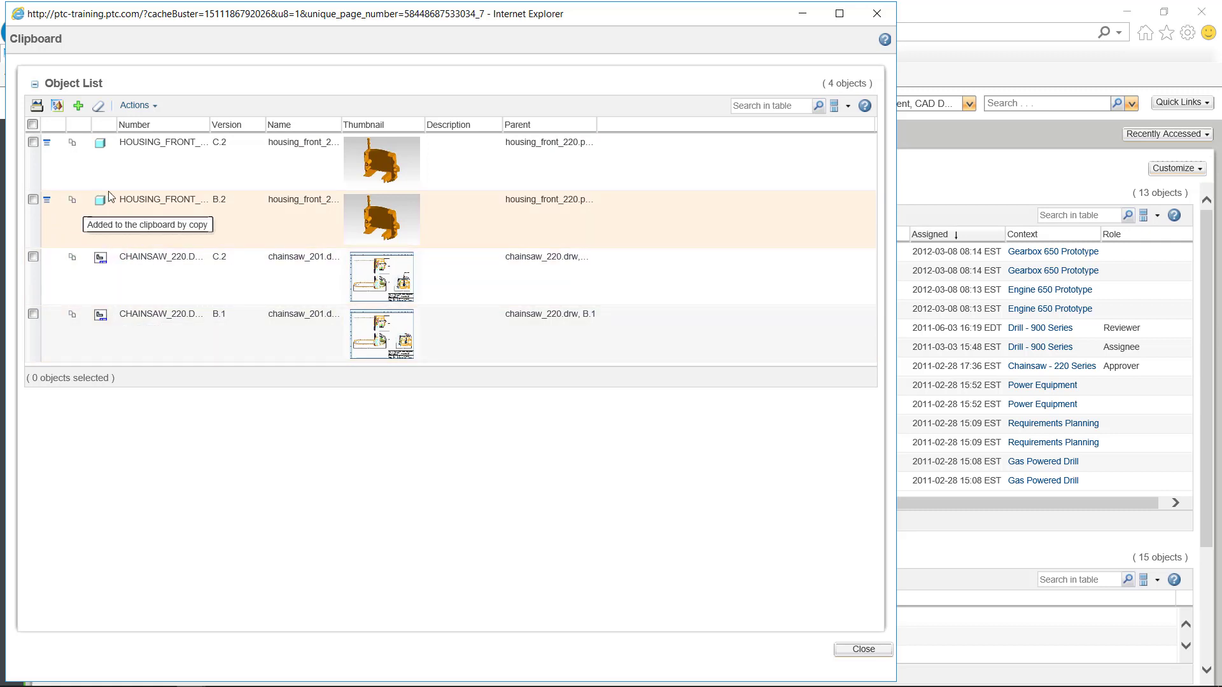
click(33, 200)
click(33, 142)
click(56, 108)
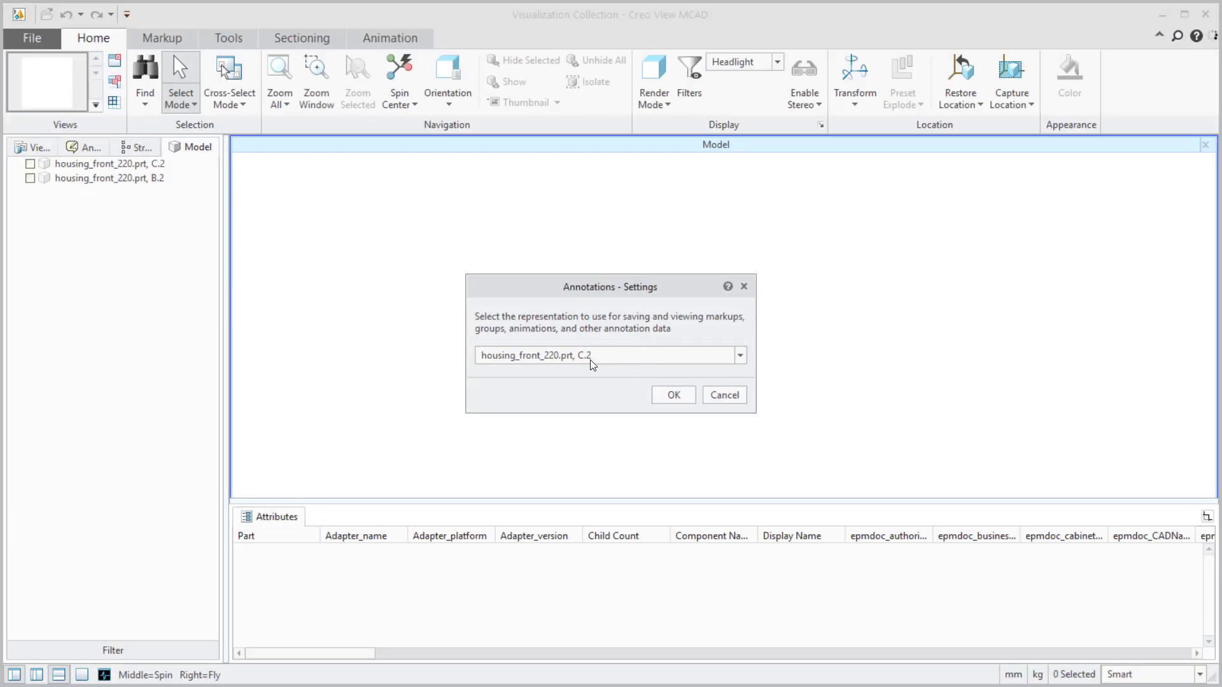
- Accept housing_front_220.prt, C.2 as the representation for annotations and load both part versions into the model view
click(666, 397)
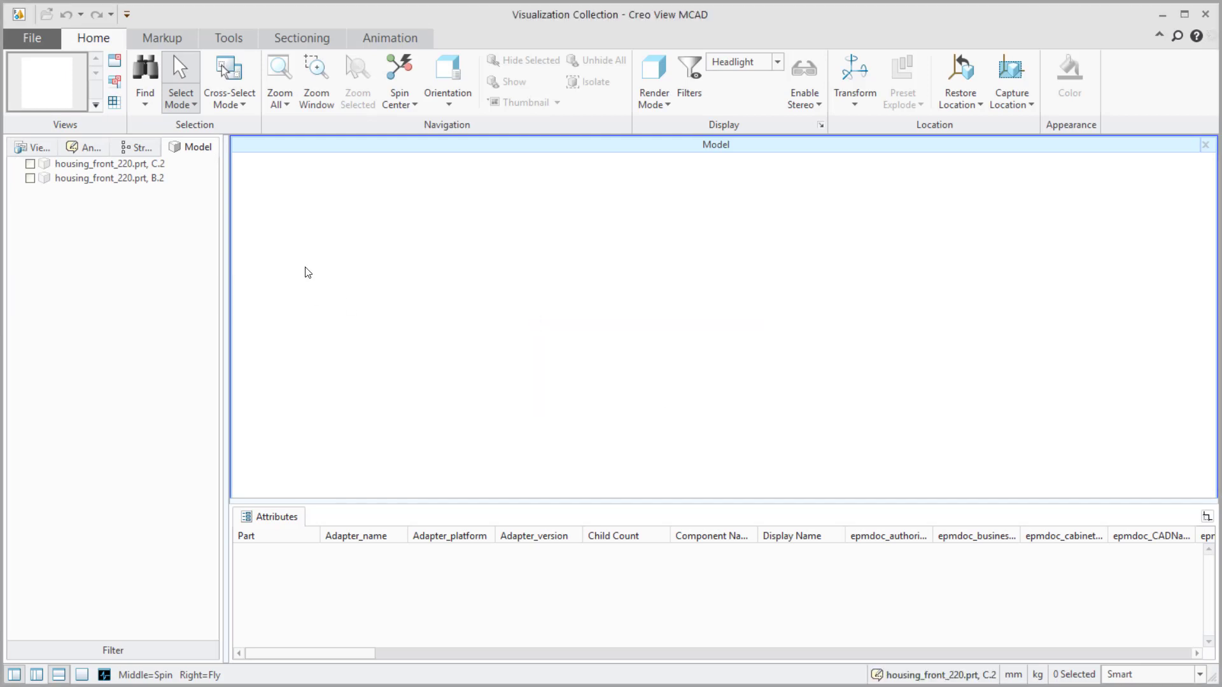
click(30, 164)
click(30, 178)
- Run a geometry Compare with housing_front_220.prt C.2 as first item and B.2 as second, keeping the default CSYS aligned
click(83, 165)
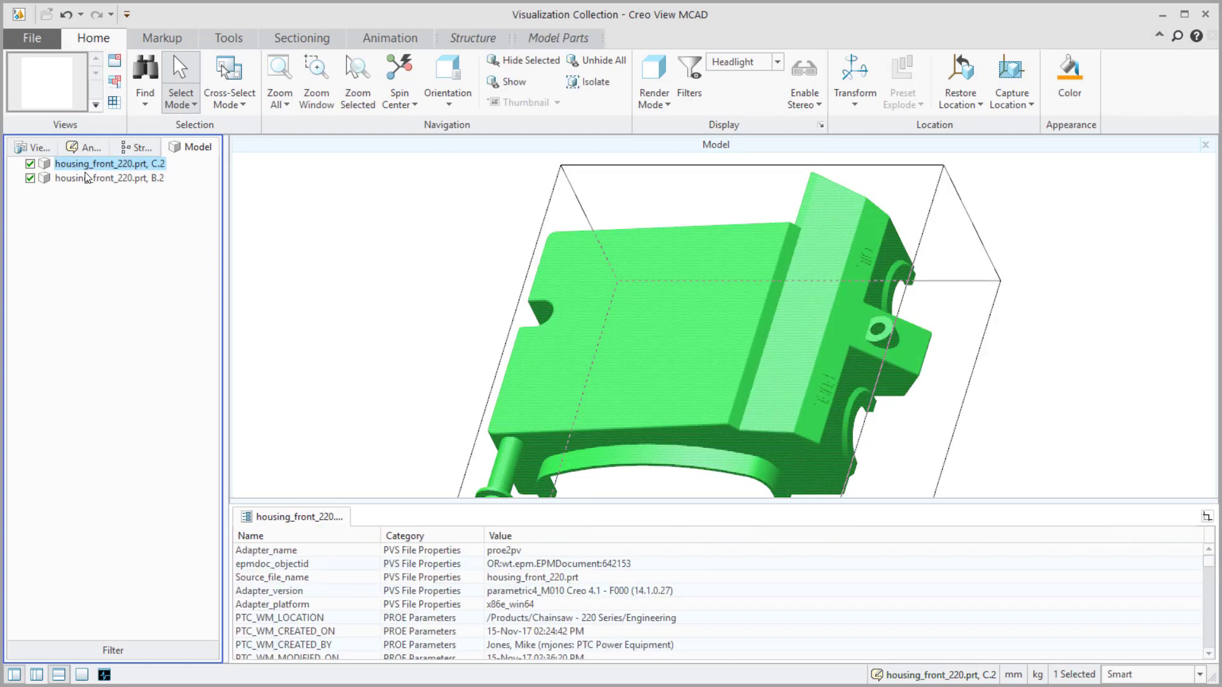
click(86, 178)
right_click(85, 176)
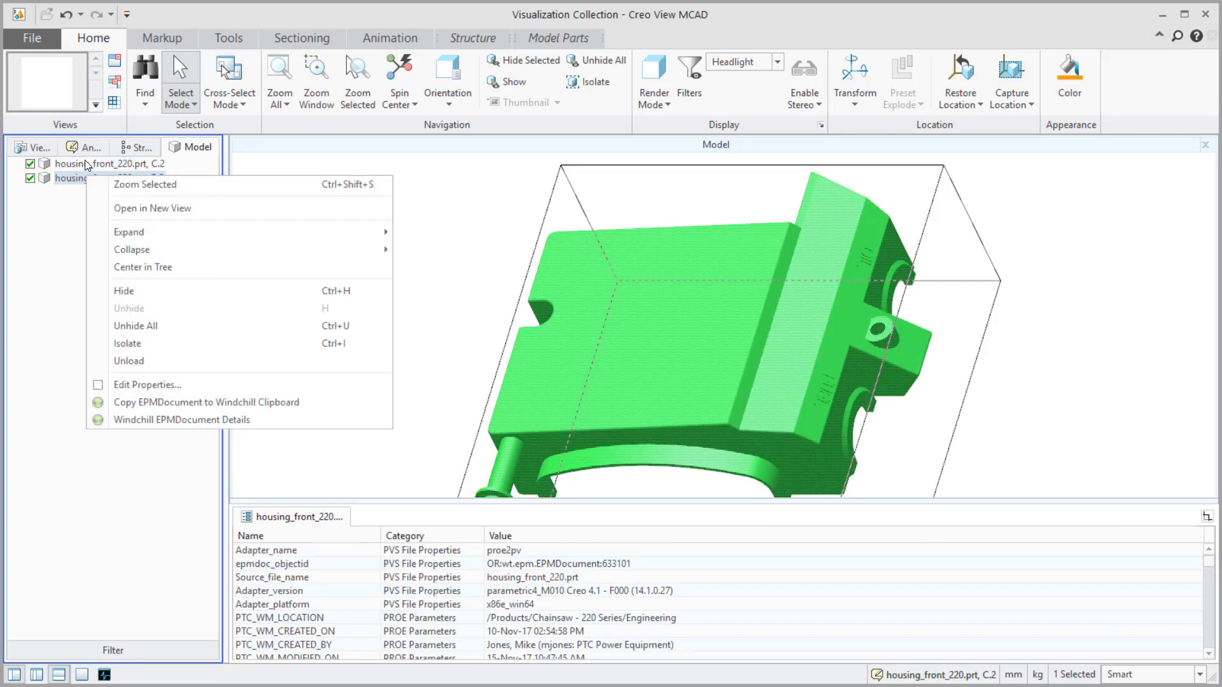
click(86, 164)
ctrl+click(87, 166)
right_click(87, 171)
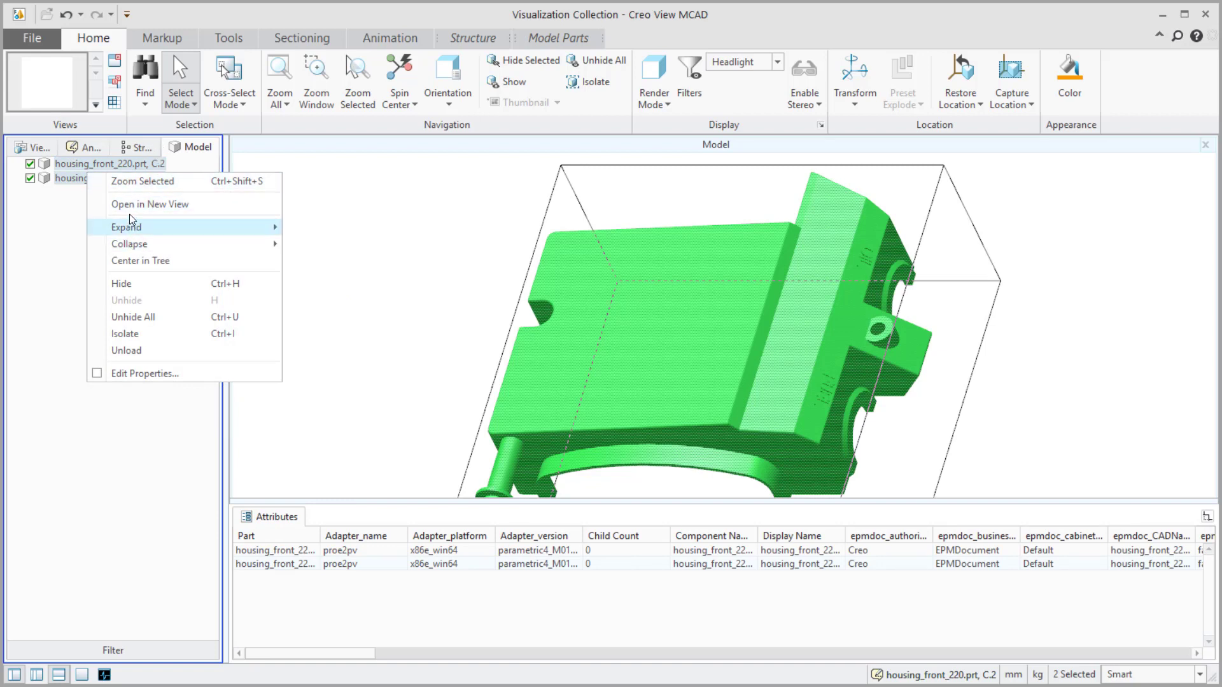
click(72, 245)
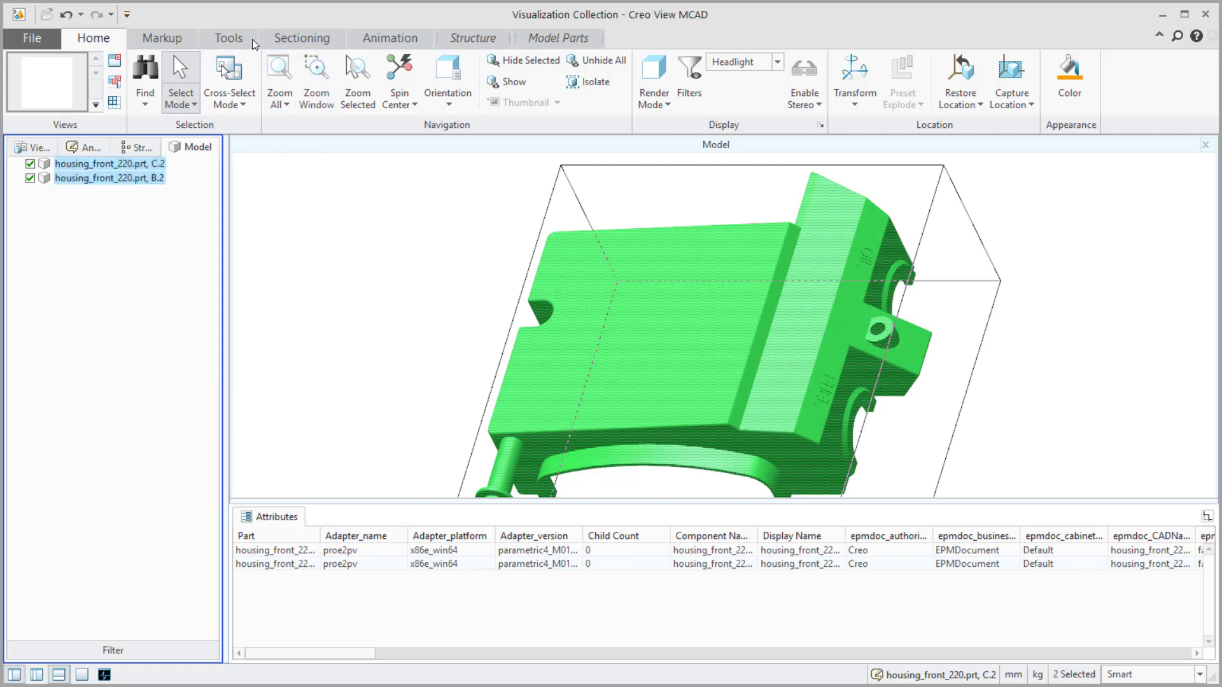
click(228, 38)
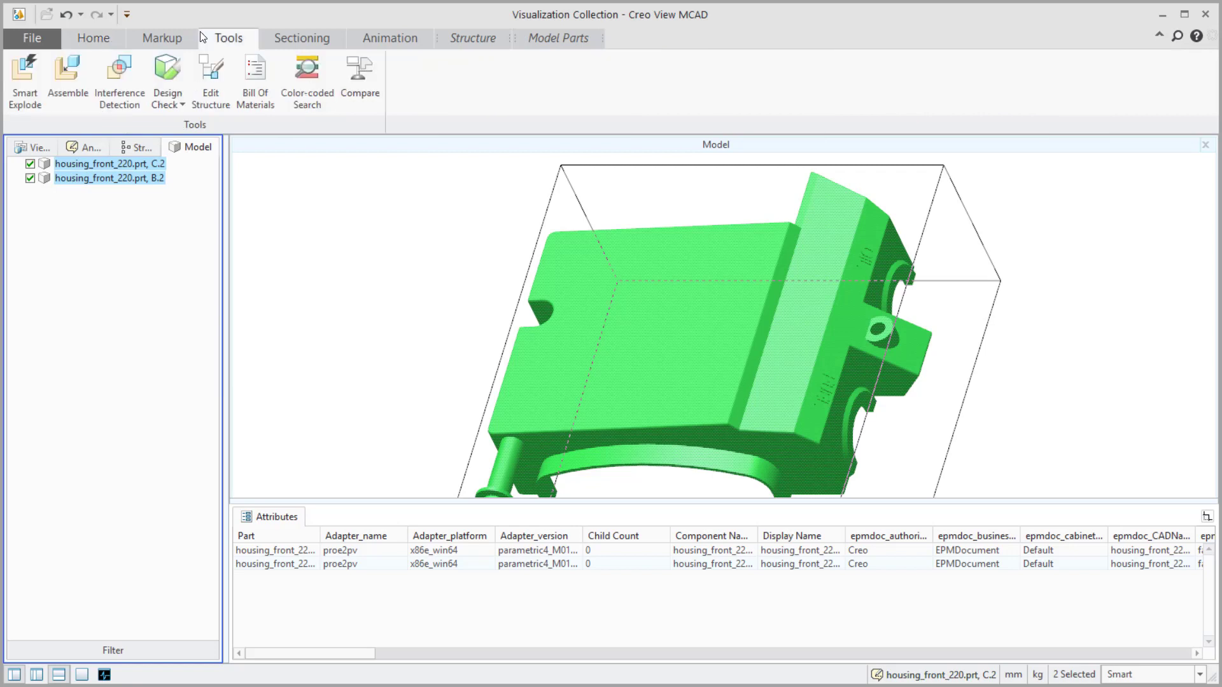
click(358, 95)
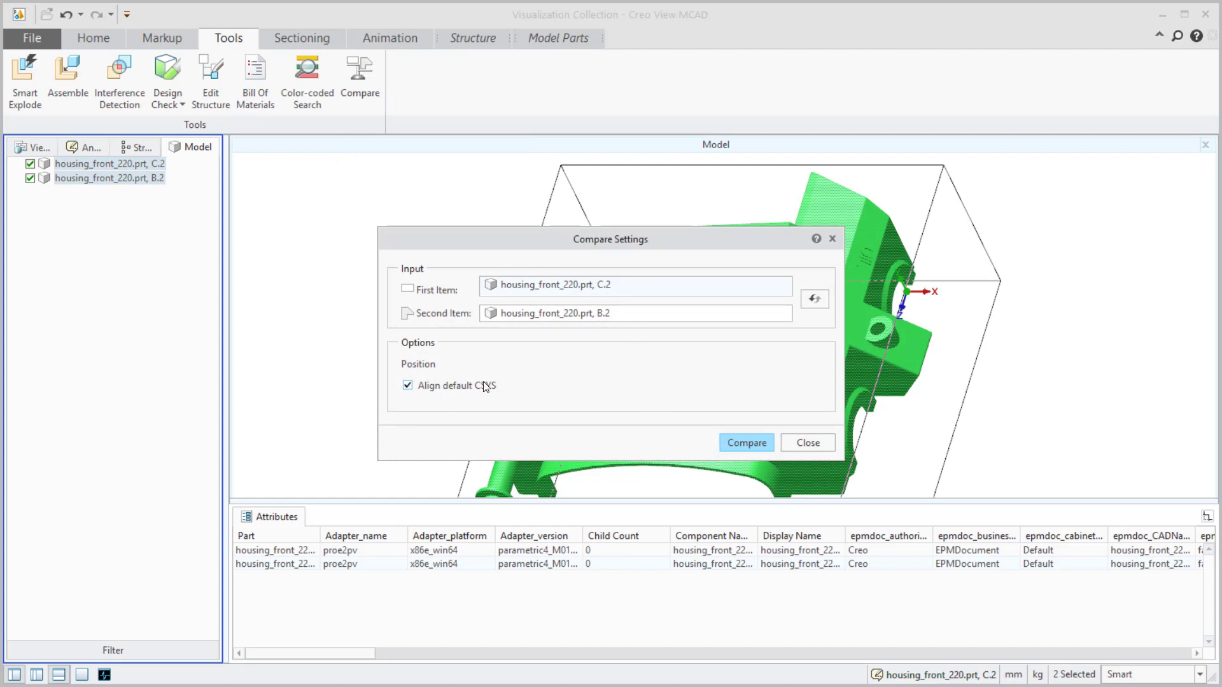
click(726, 439)
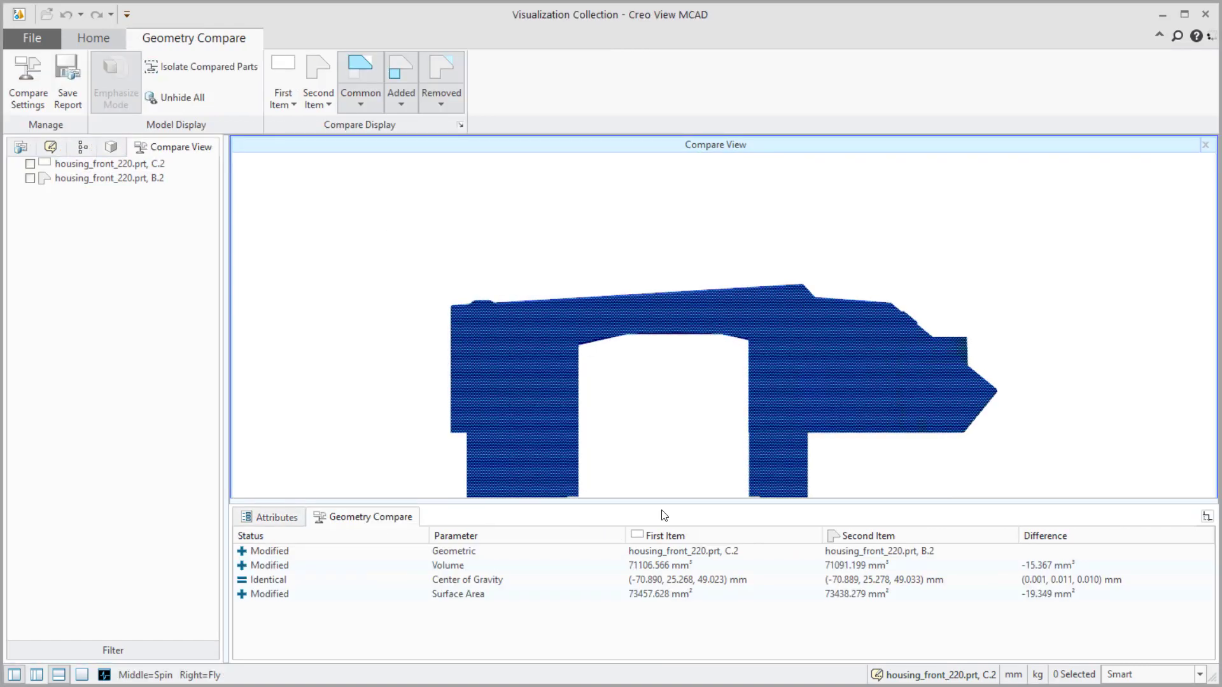
- Examine the stepped inner edge of the housing's leg up close and review the Geometry Compare volume display options
scroll(655, 335, down, 5)
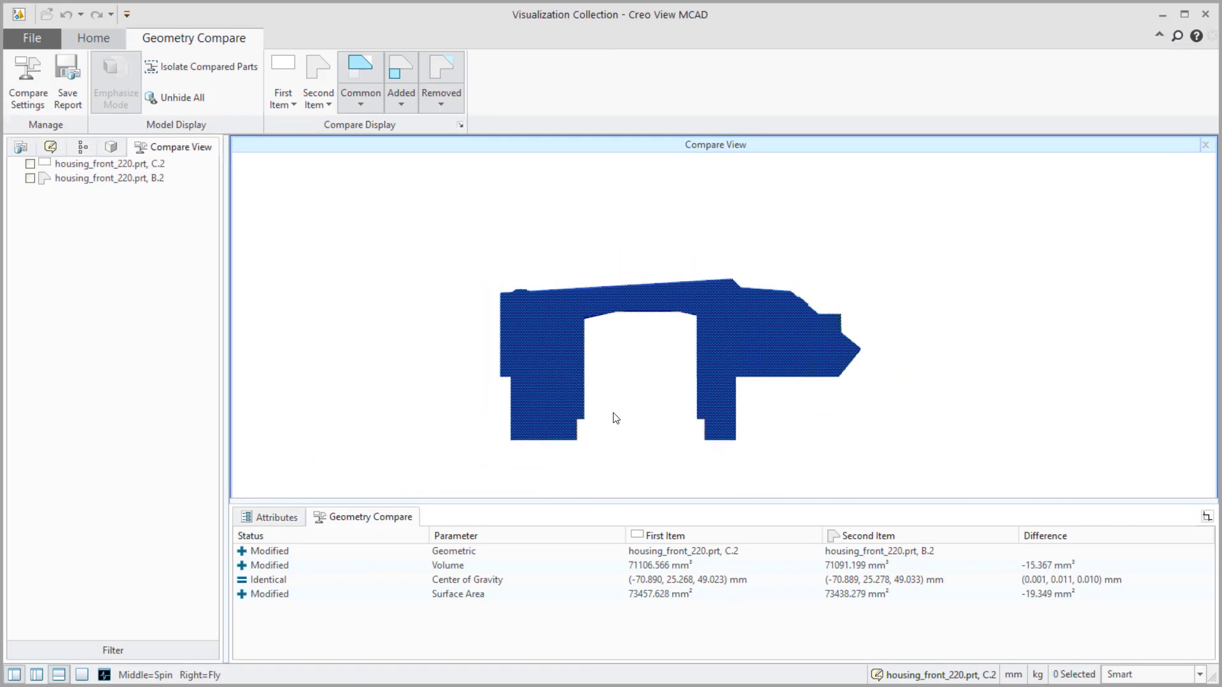
scroll(579, 442, up, 8)
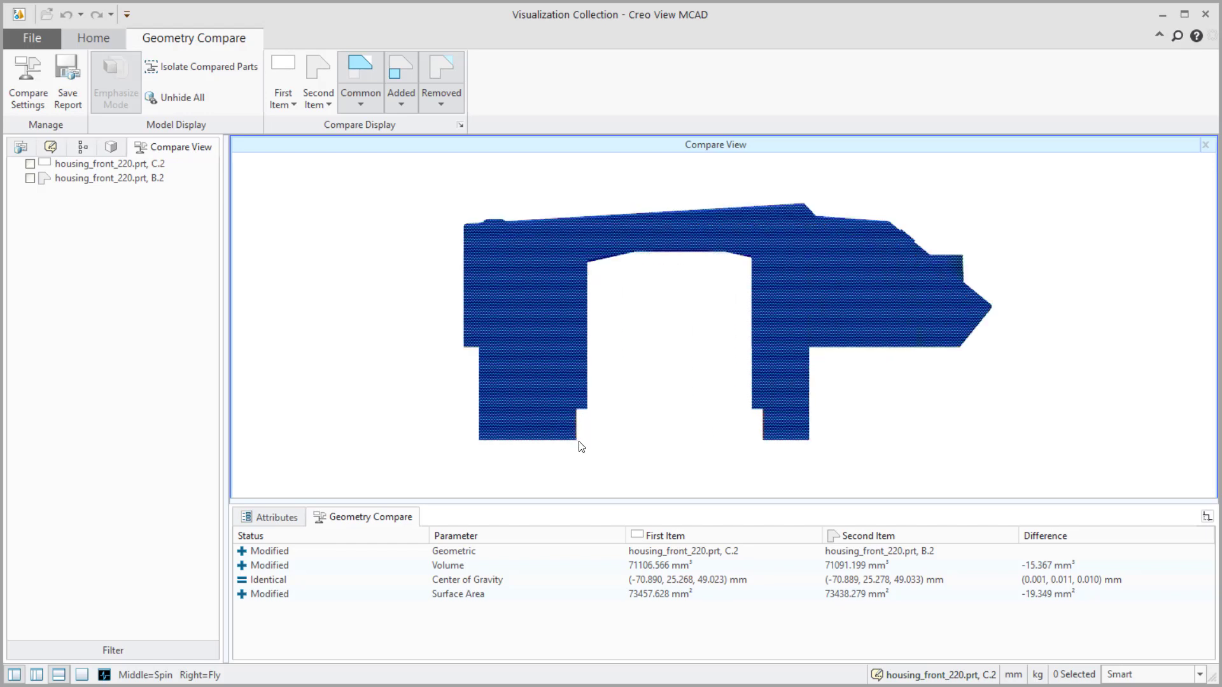
middle_drag(613, 412, 603, 374)
scroll(579, 429, up, 6)
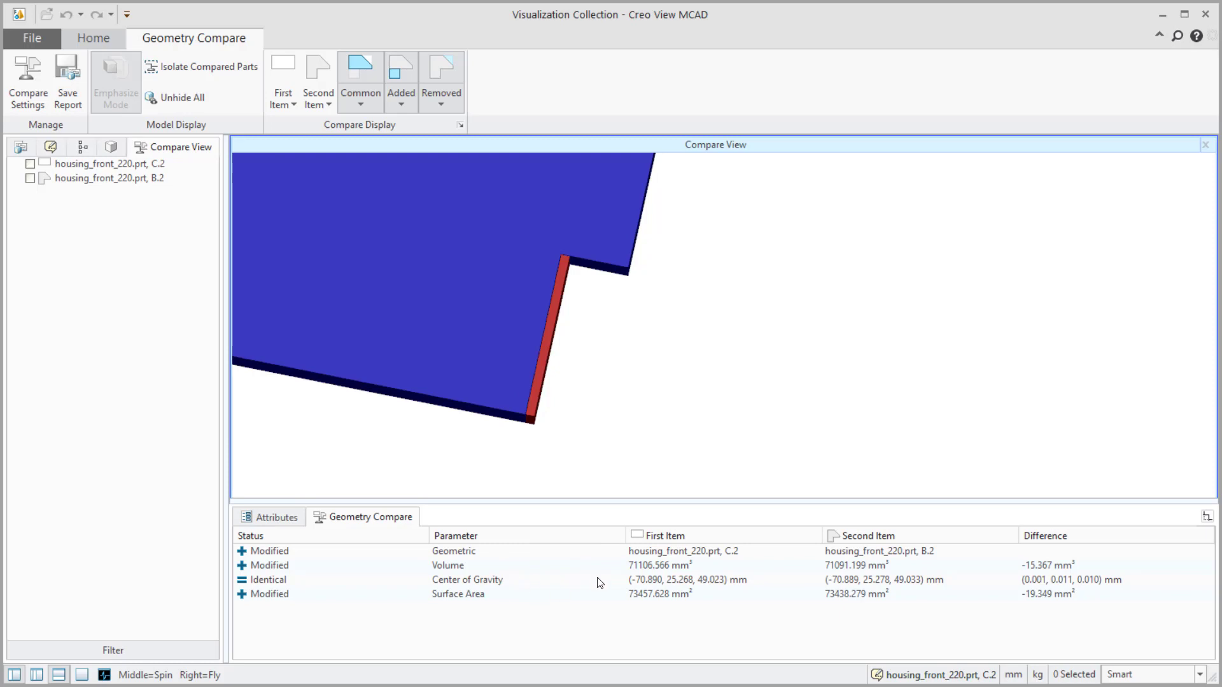
click(460, 125)
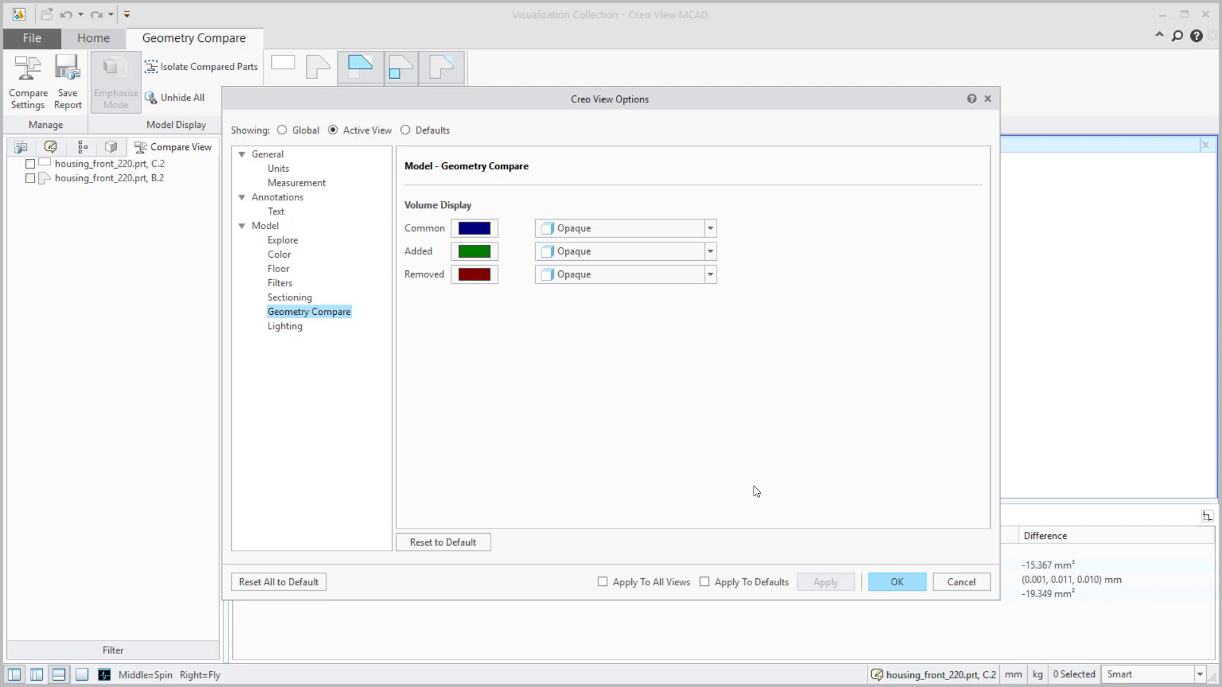
click(884, 581)
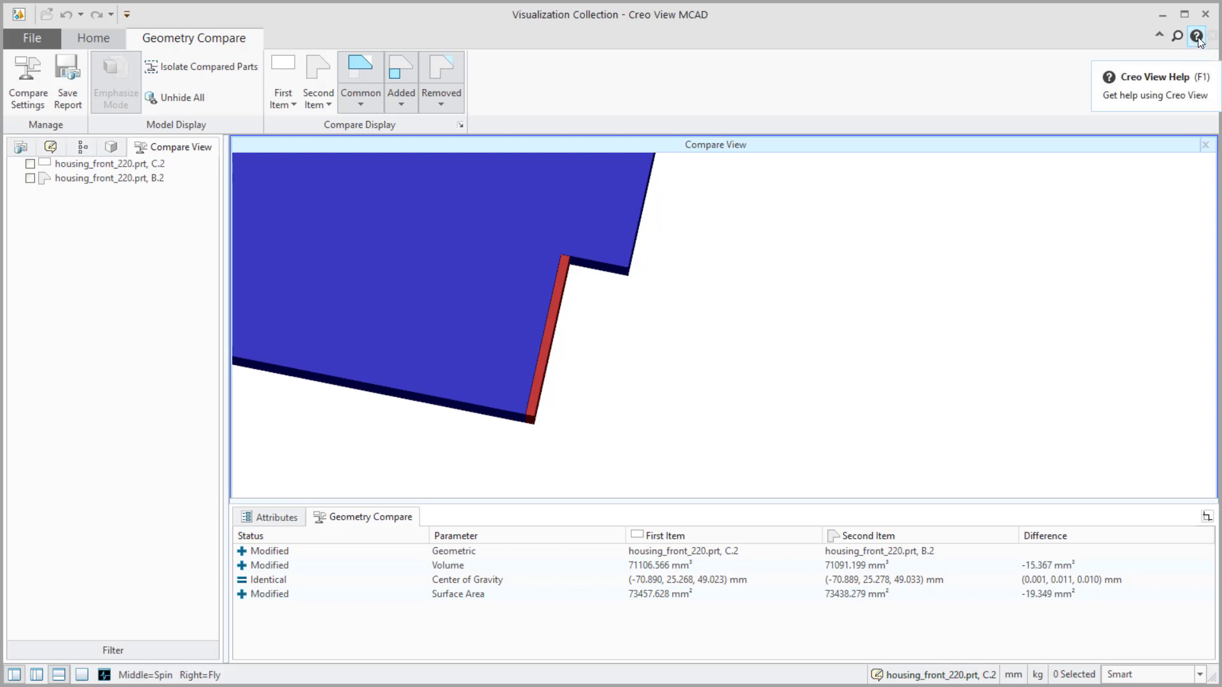
- Close Creo View without saving the geometry compare result and close the Windchill clipboard window
click(1202, 15)
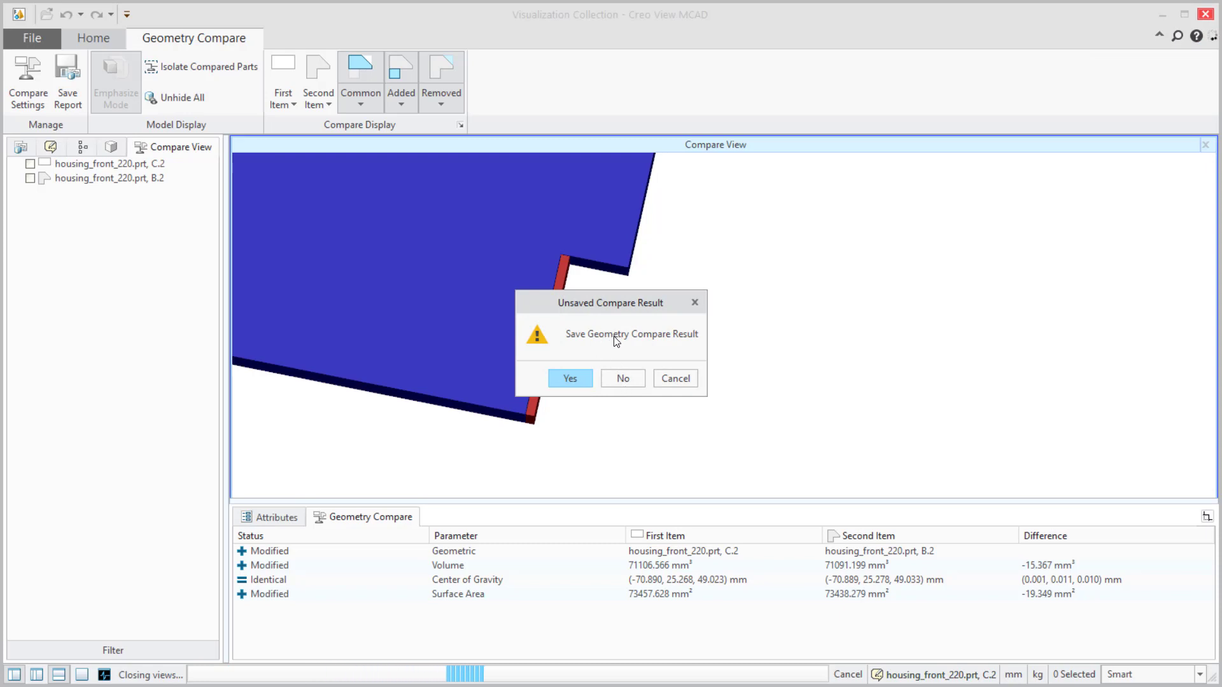
click(623, 378)
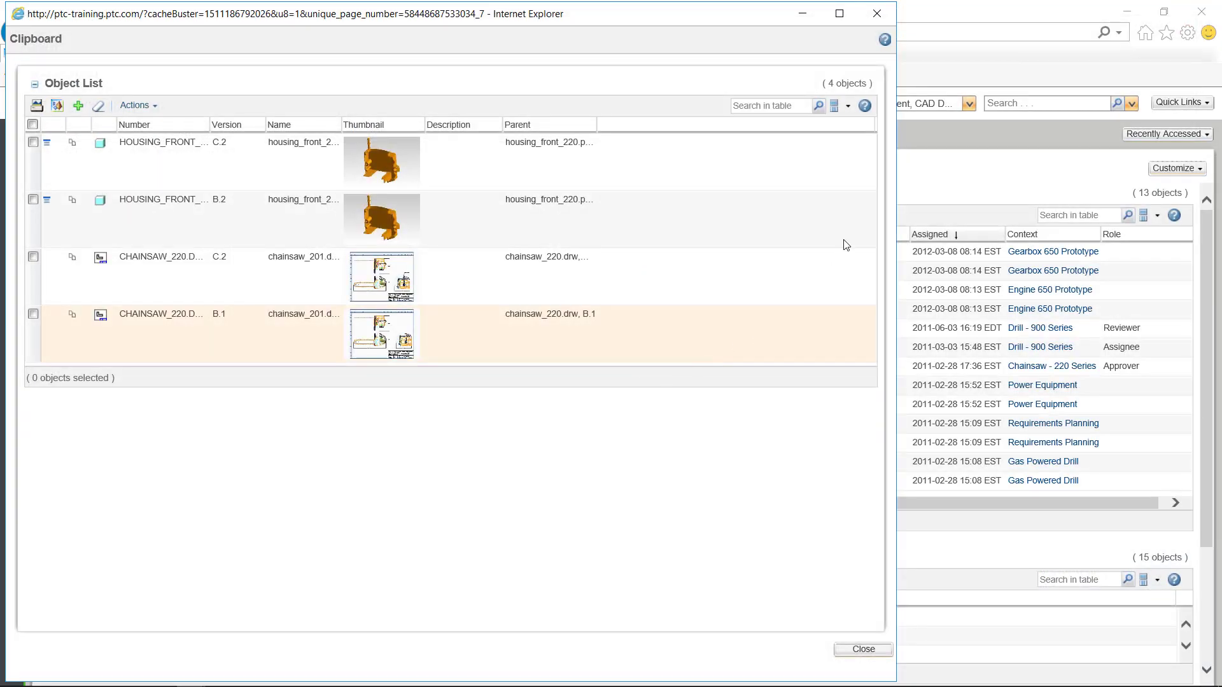
click(877, 13)
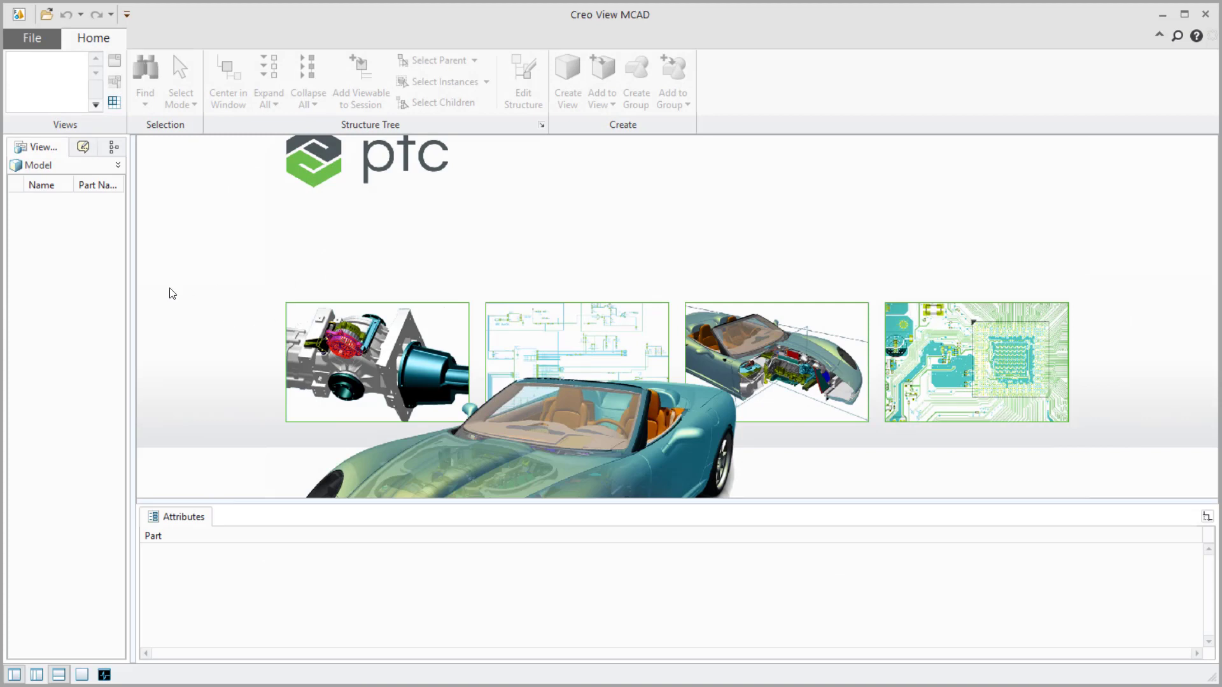
- Open chainsaw_220_drw1.pdf and chainsaw_220_drw2.pdf together from the Desktop folder, naming the new structure "new"
click(47, 14)
click(362, 239)
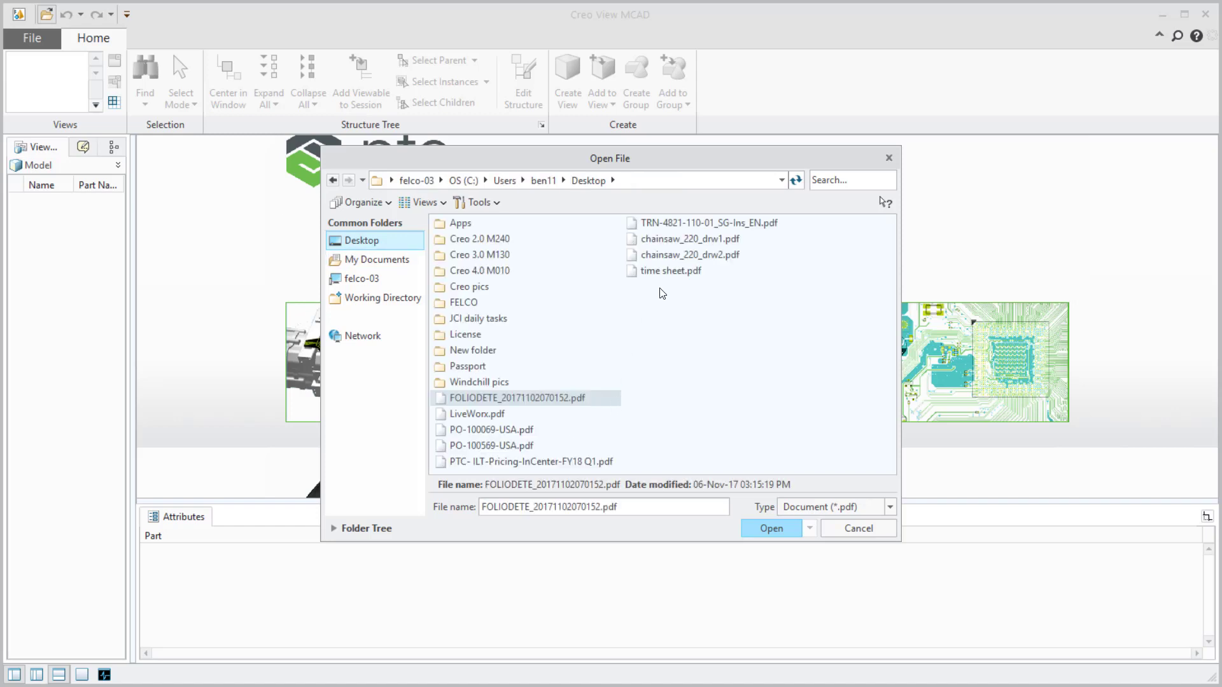
click(668, 243)
ctrl+click(672, 255)
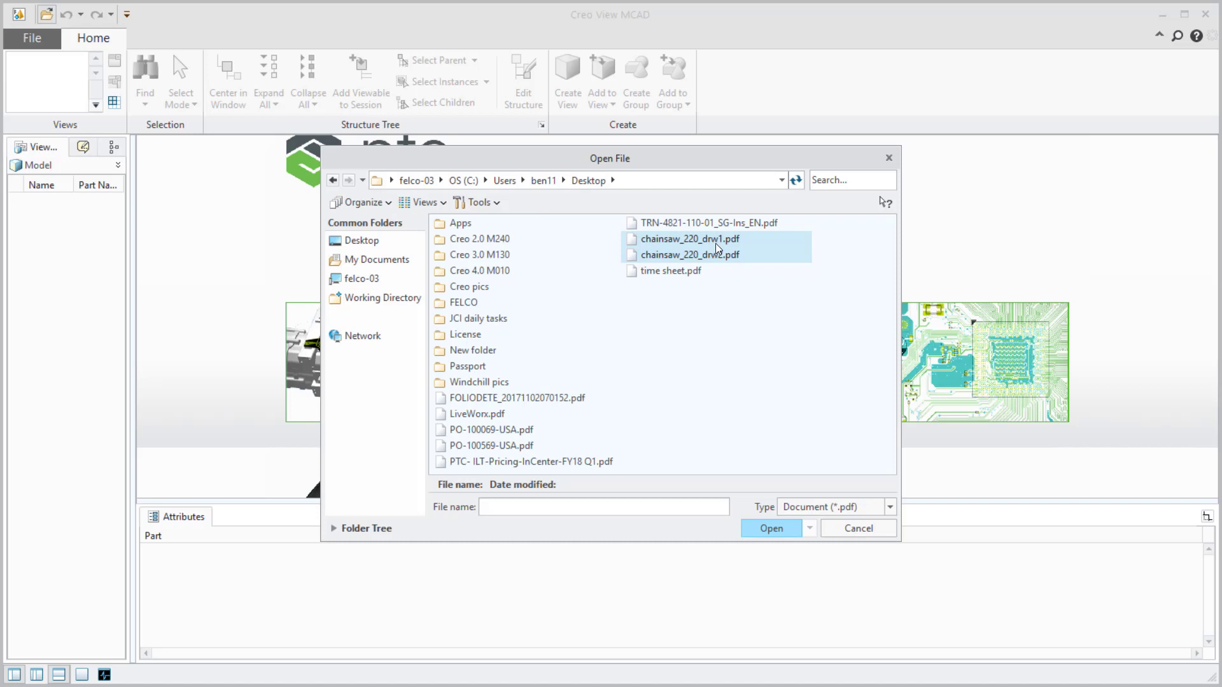
click(763, 527)
text(new)
key(Return)
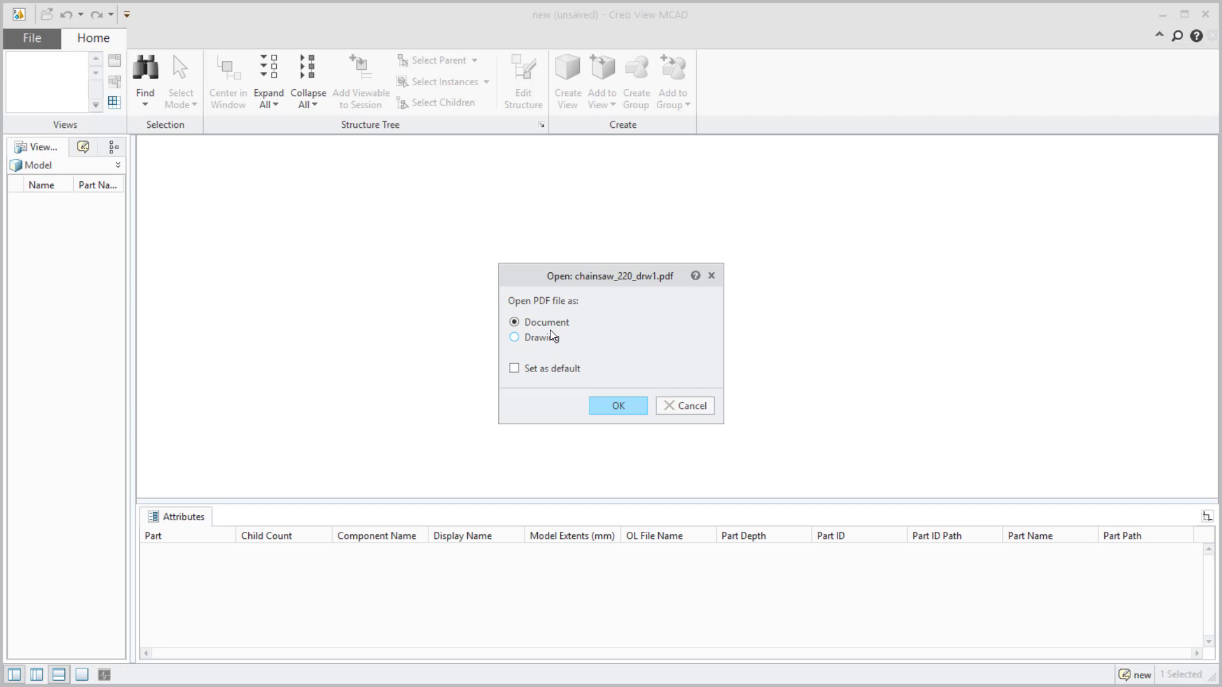
- Load both chainsaw PDF files as drawings instead of documents
click(516, 338)
click(622, 410)
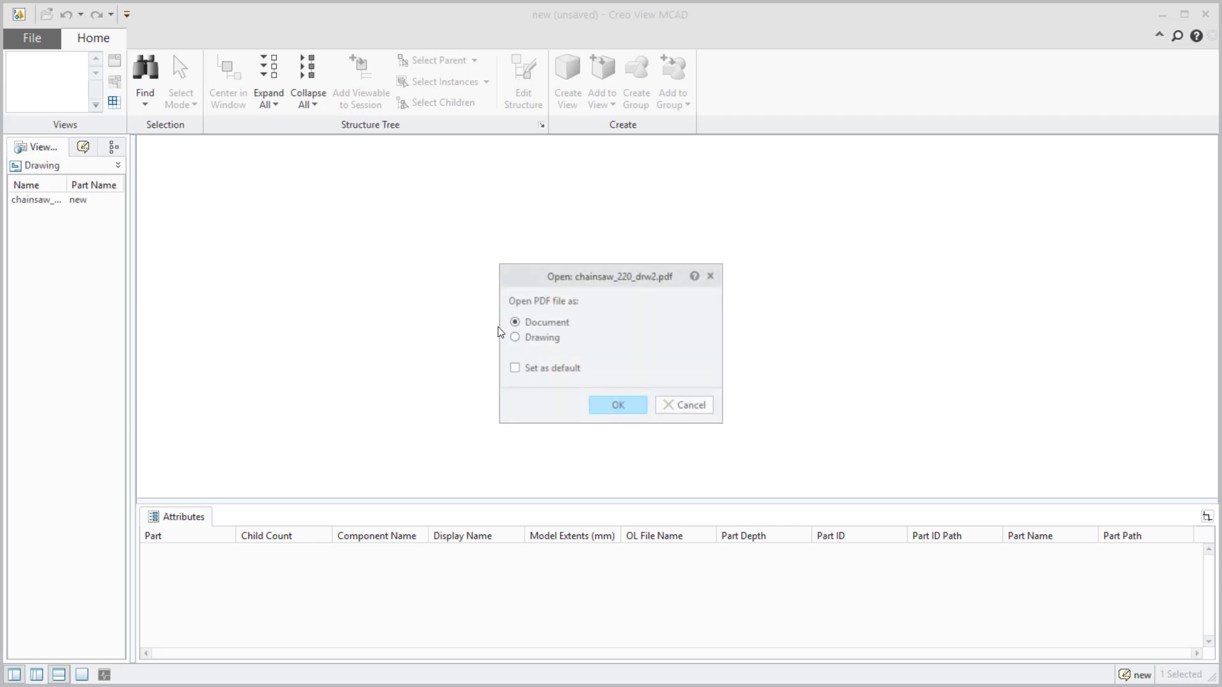
click(551, 342)
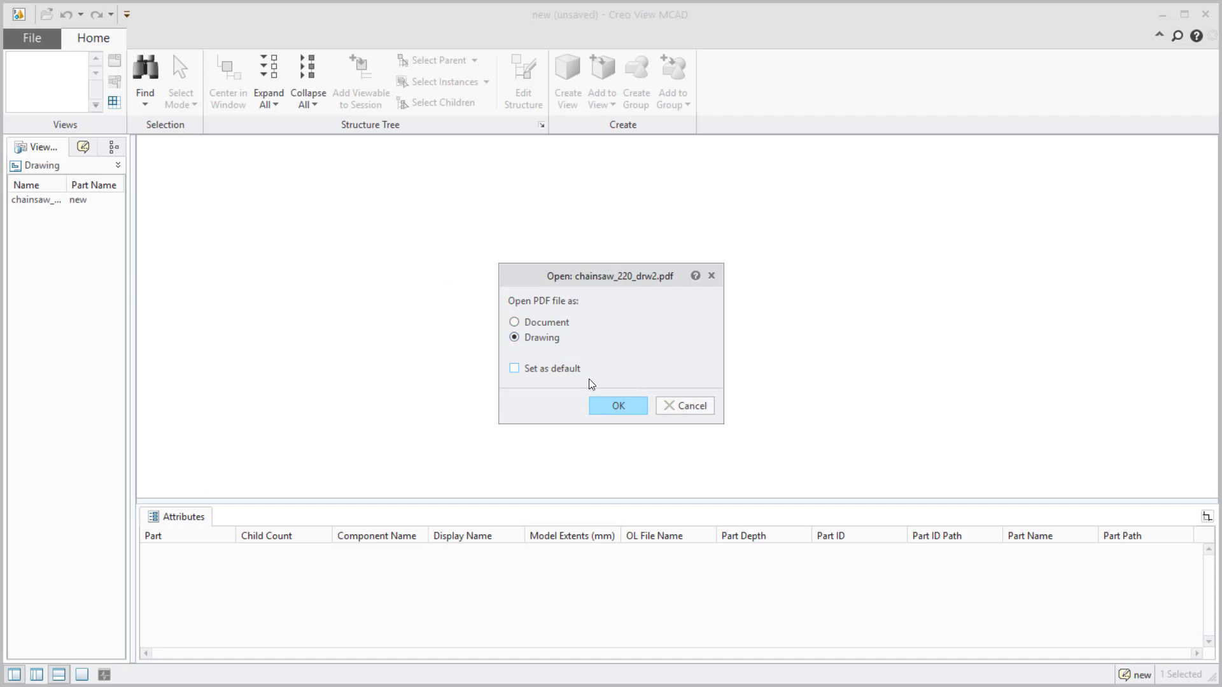
click(605, 410)
- Compare the two loaded chainsaw drawings with each other
click(51, 201)
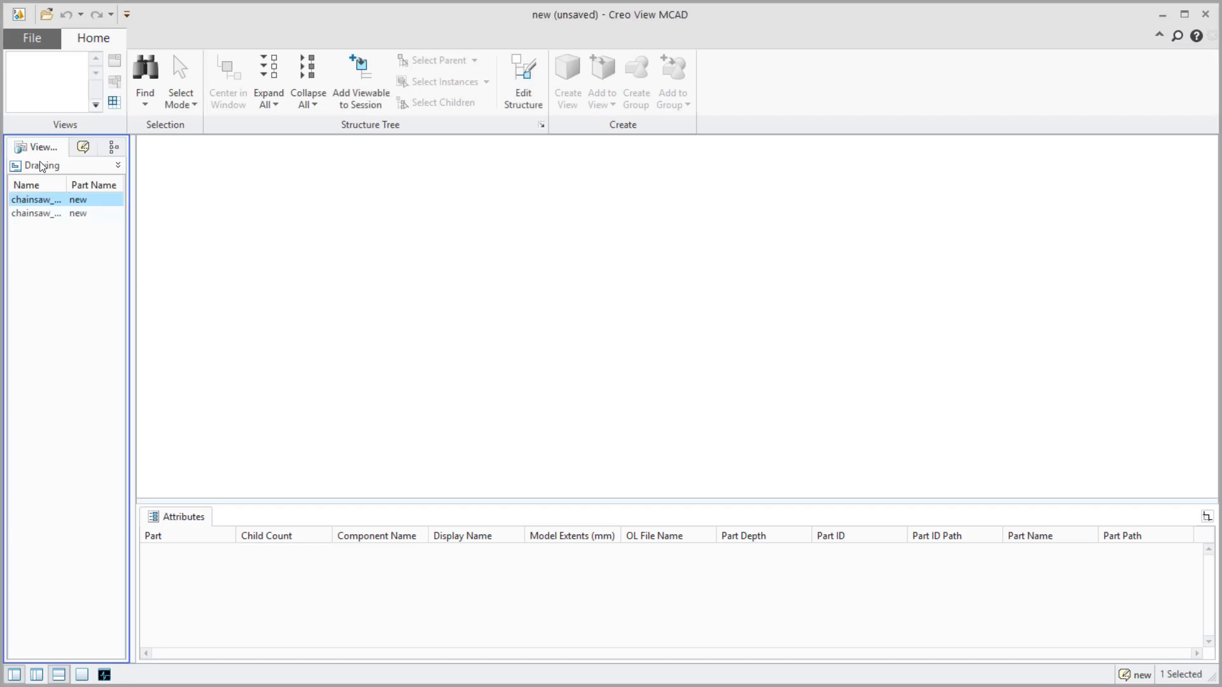
ctrl+click(51, 212)
right_click(51, 213)
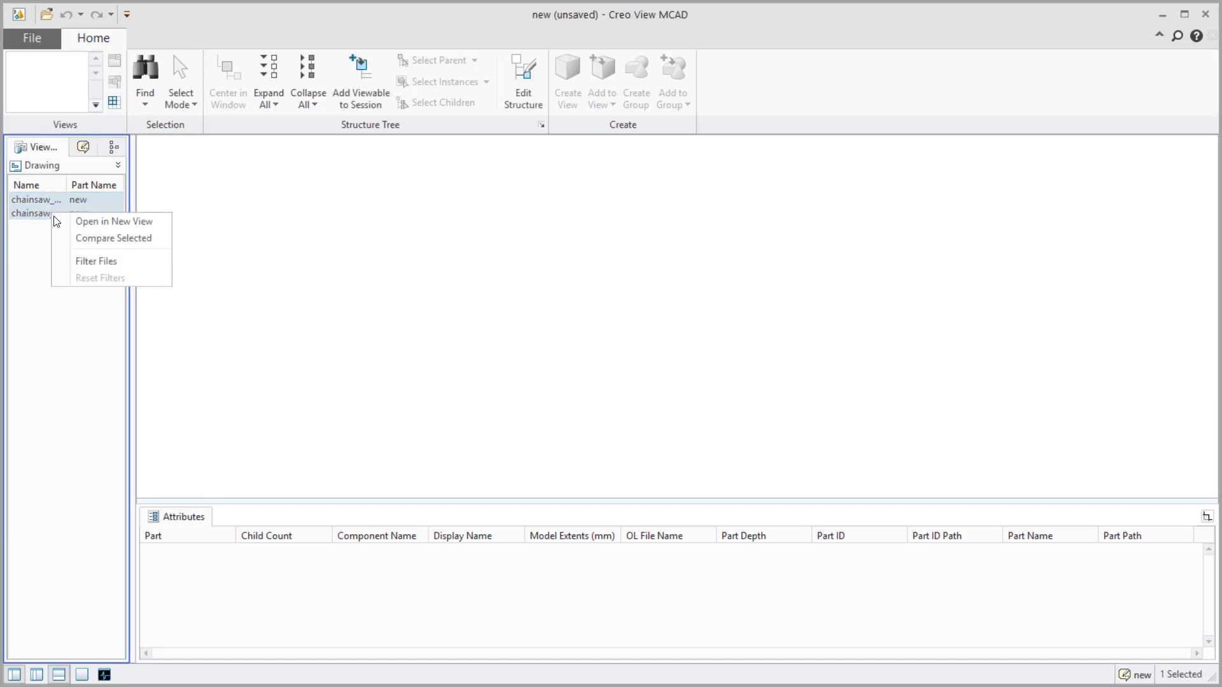
click(96, 238)
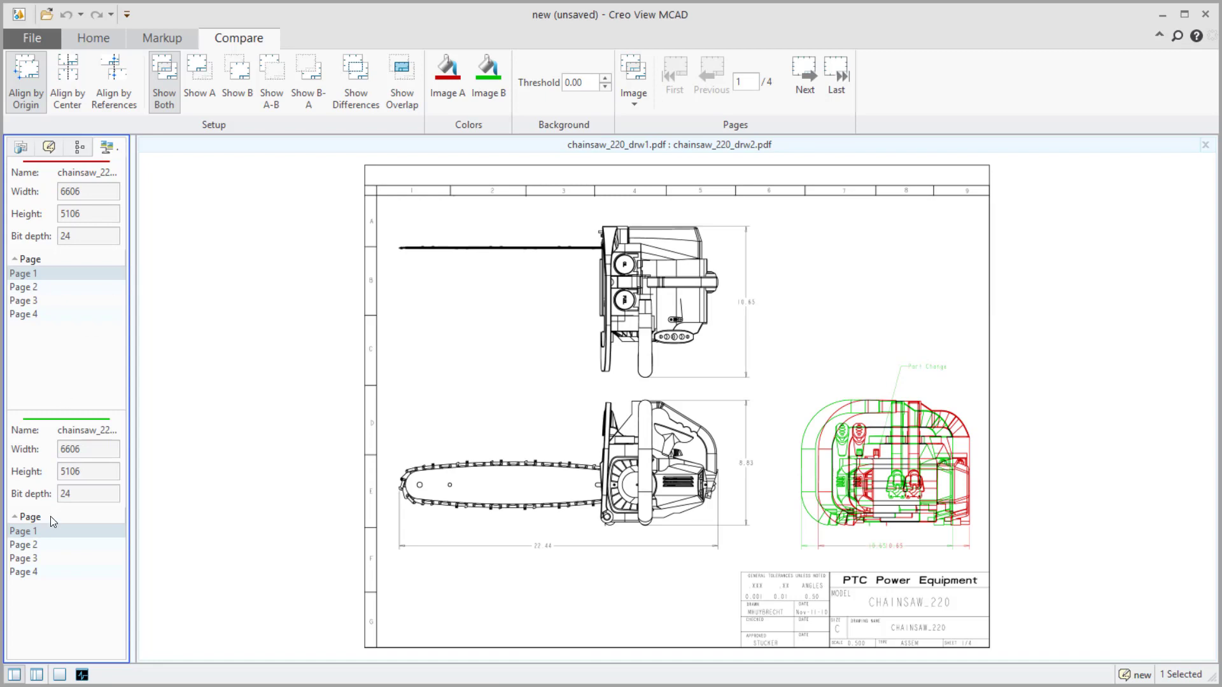
- Match page 3 of chainsaw_220_drw1.pdf with page 4 of chainsaw_220_drw2.pdf and examine the dimension at the housing leg's step up close
click(35, 558)
click(47, 300)
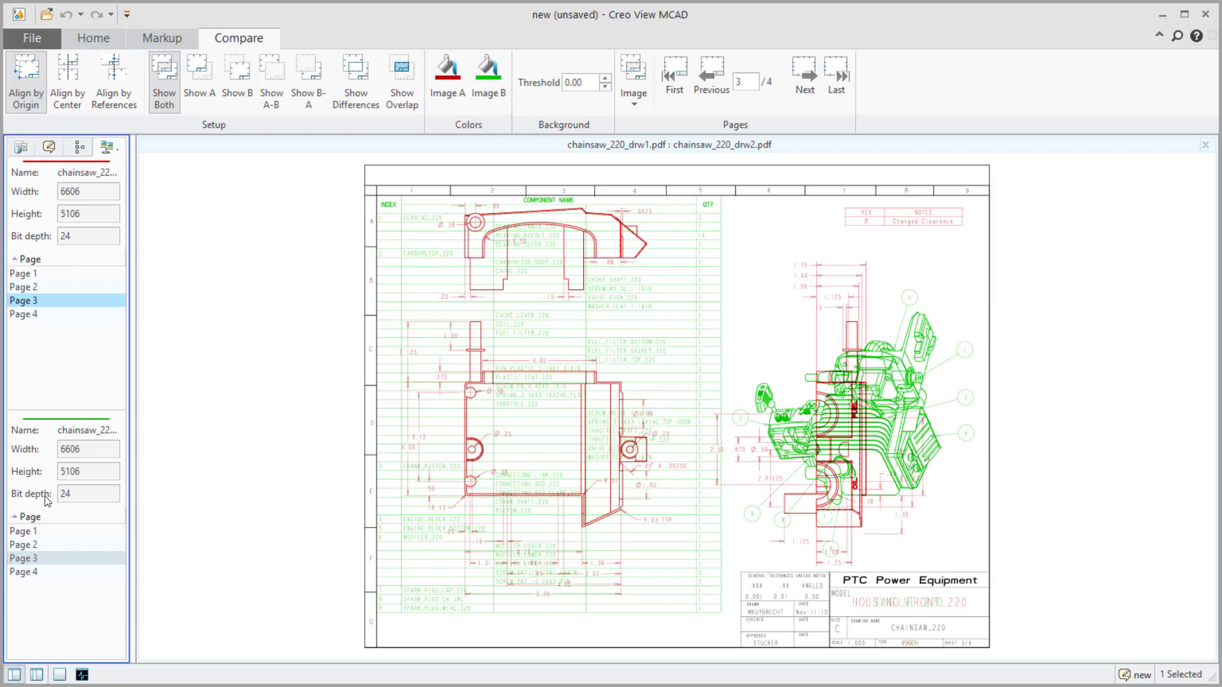
click(46, 572)
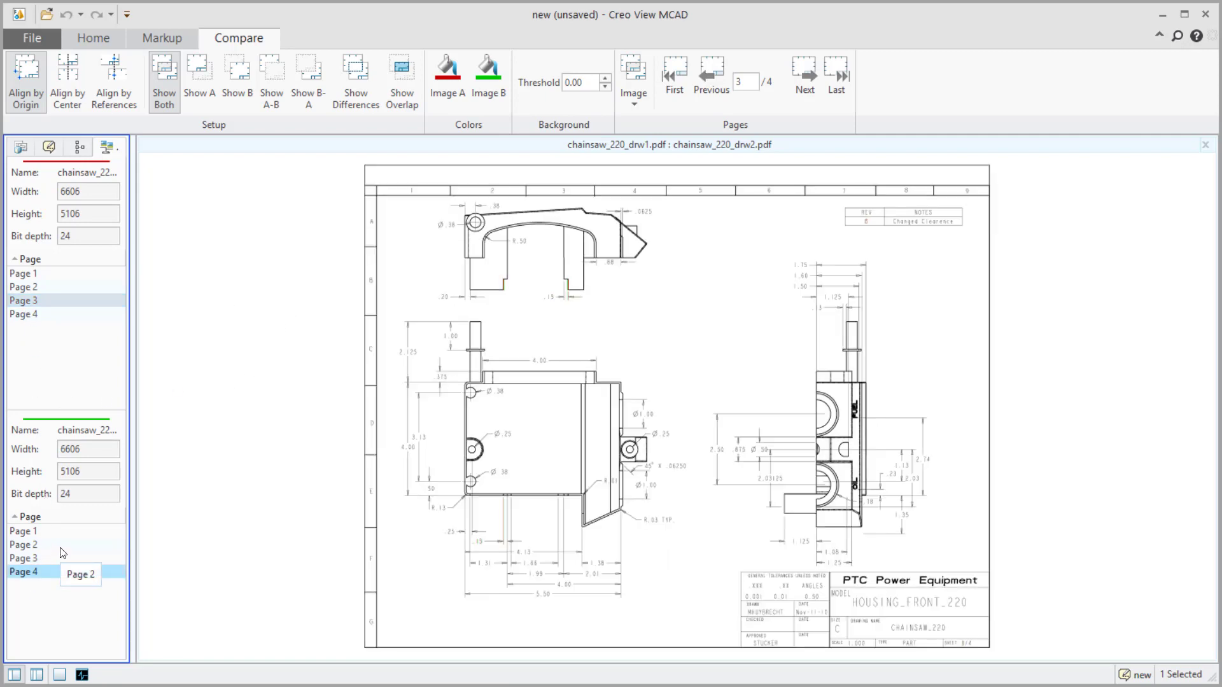
scroll(573, 305, up, 8)
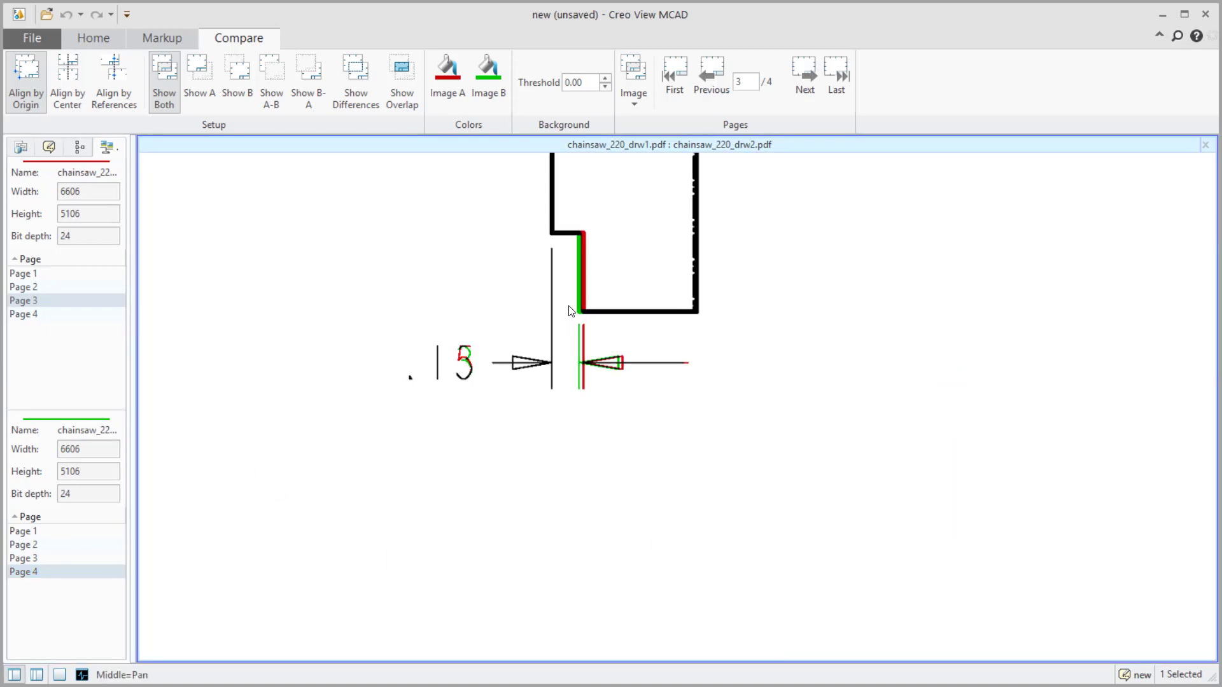